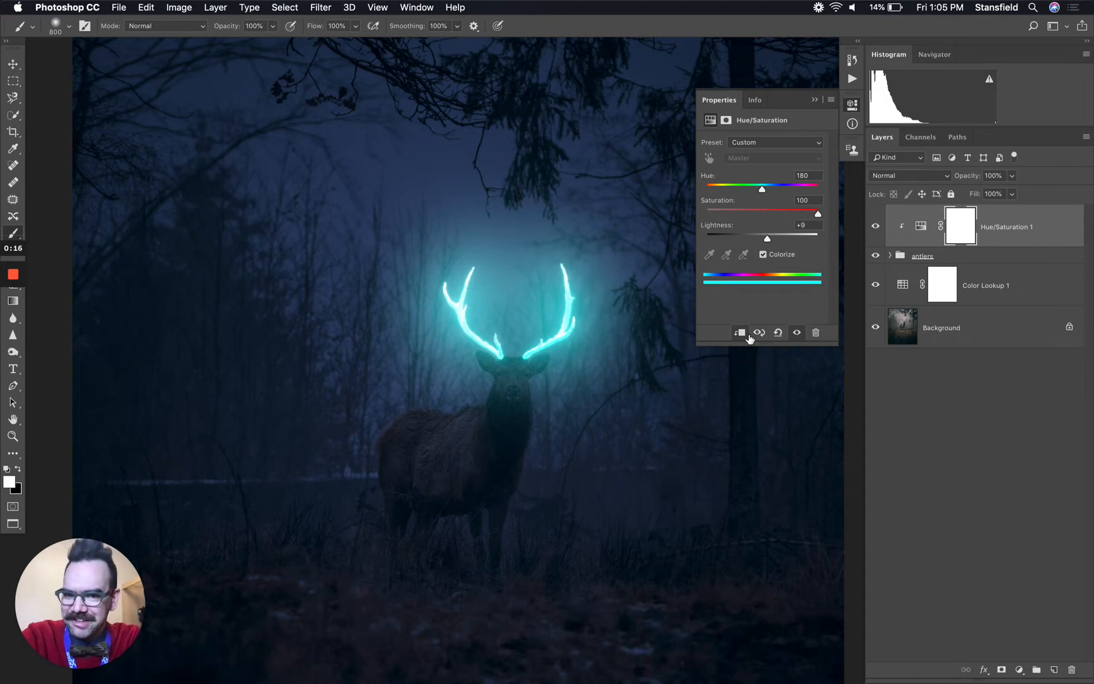
Adjust the Hue/Saturation layer clipped to the antlers to saturation 83, lightness +6 and hue about 190.
key(super+minus)
key(super+minus)
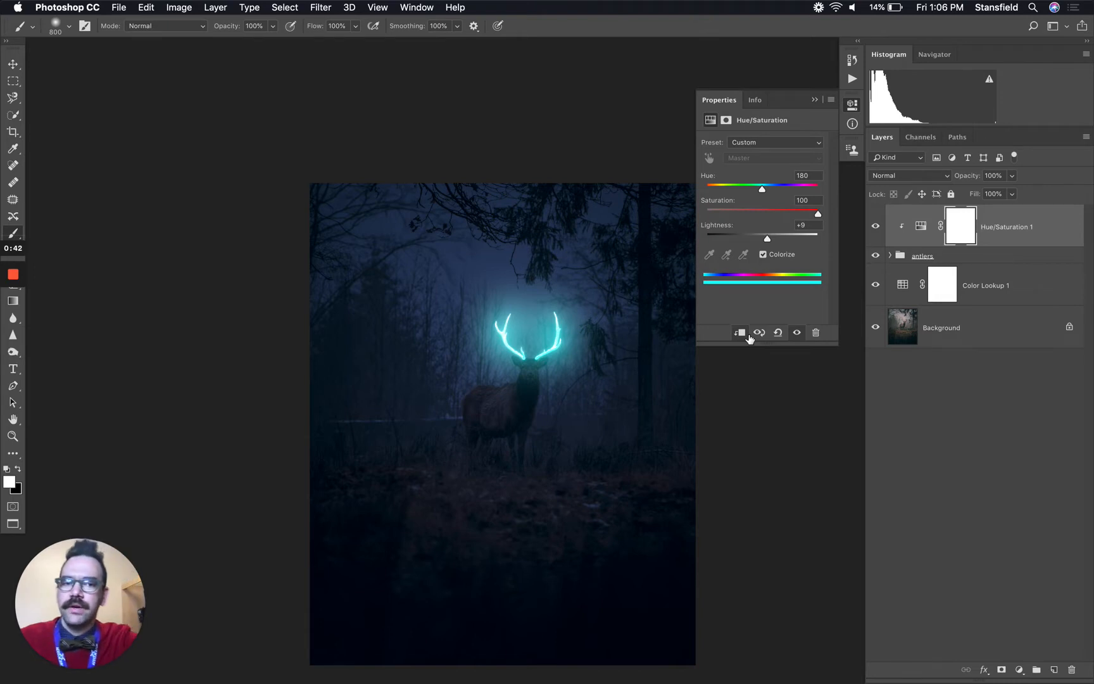
click(851, 106)
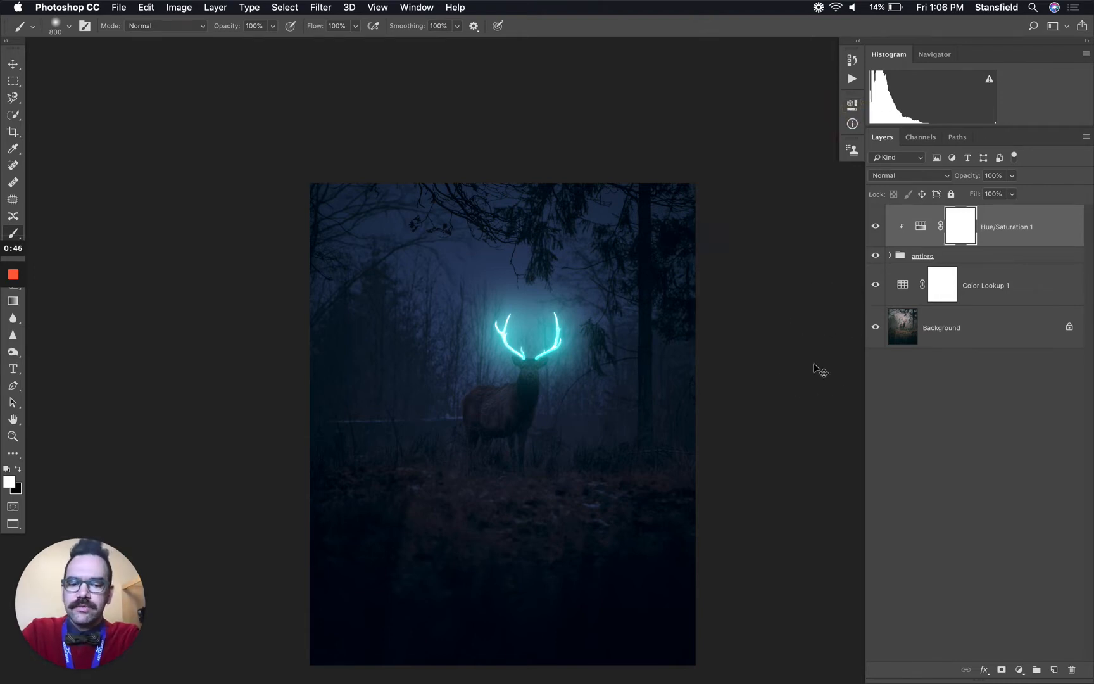
key(super+equal)
key(super+equal)
key(super+equal)
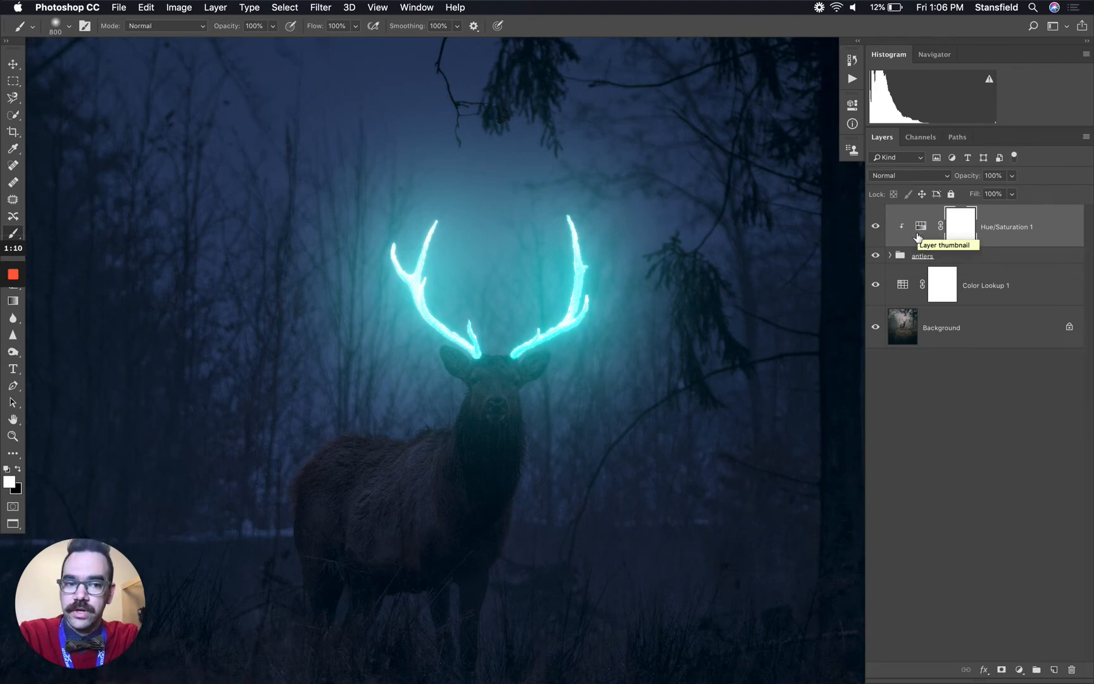
double_click(923, 227)
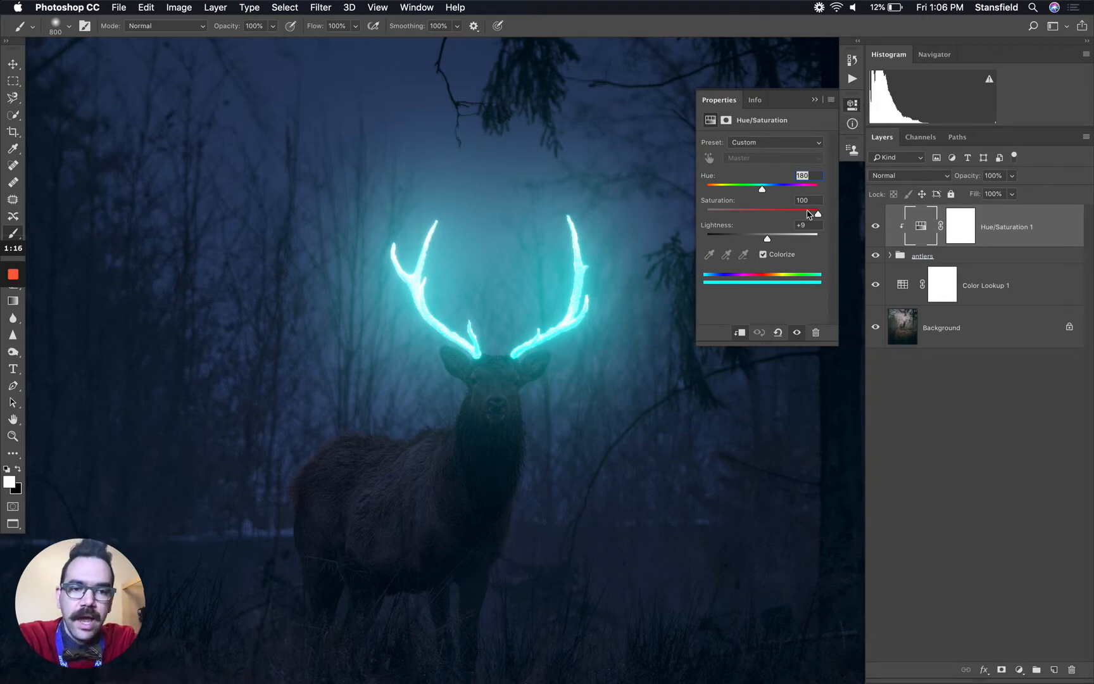
drag(802, 211, 800, 212)
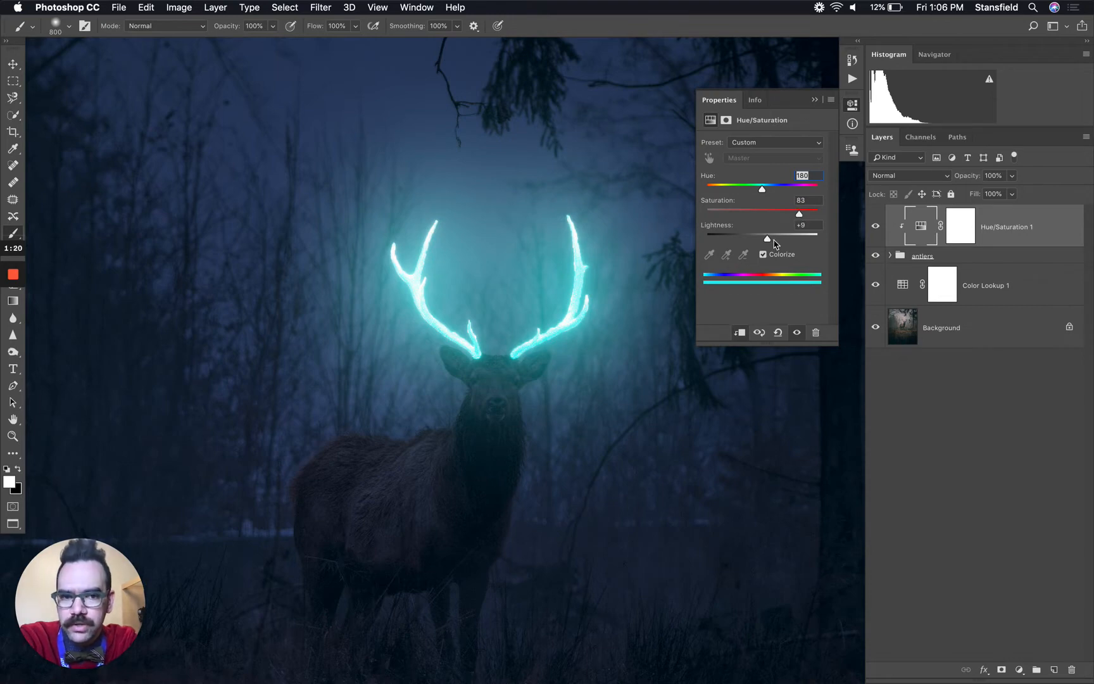
drag(767, 239, 767, 240)
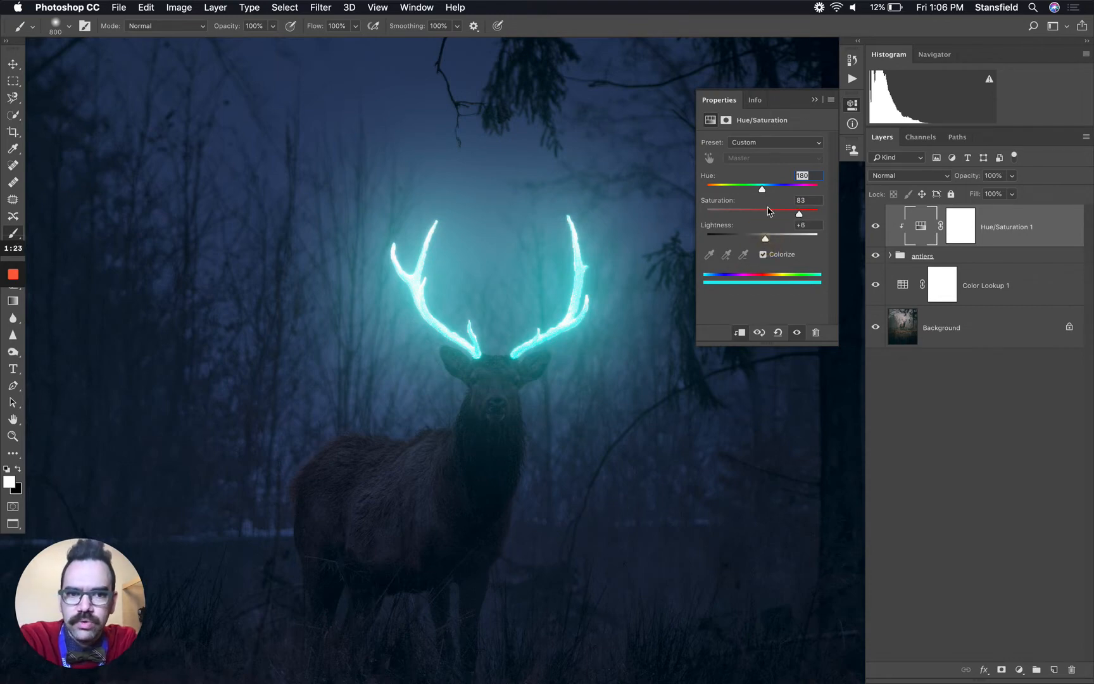
drag(763, 189, 767, 193)
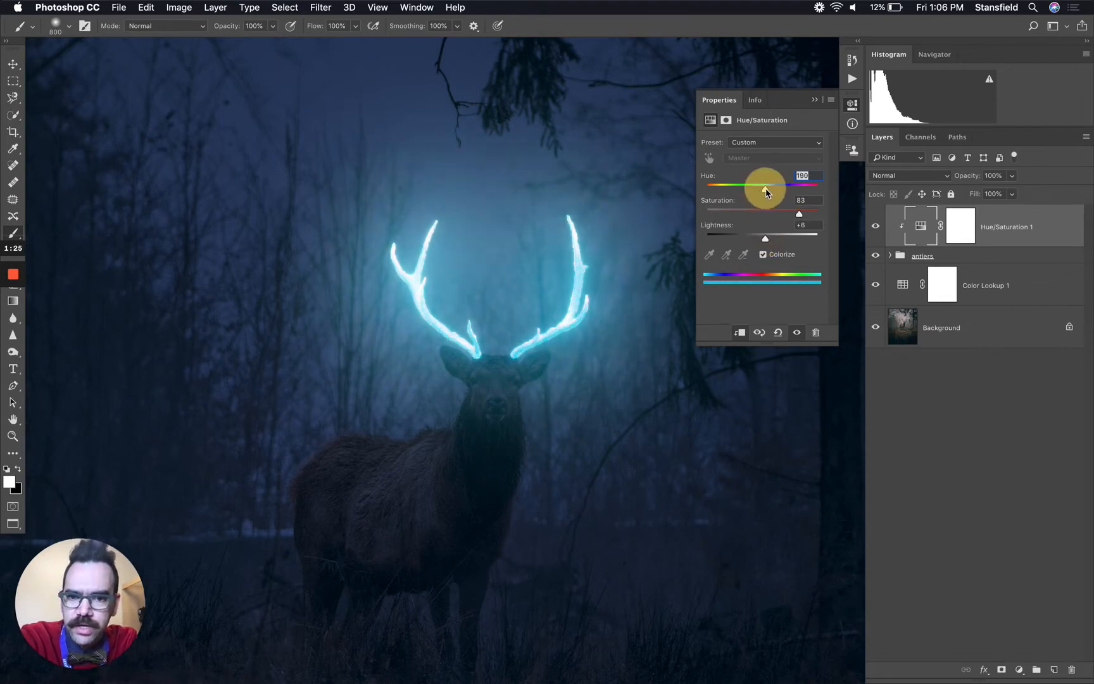
click(853, 105)
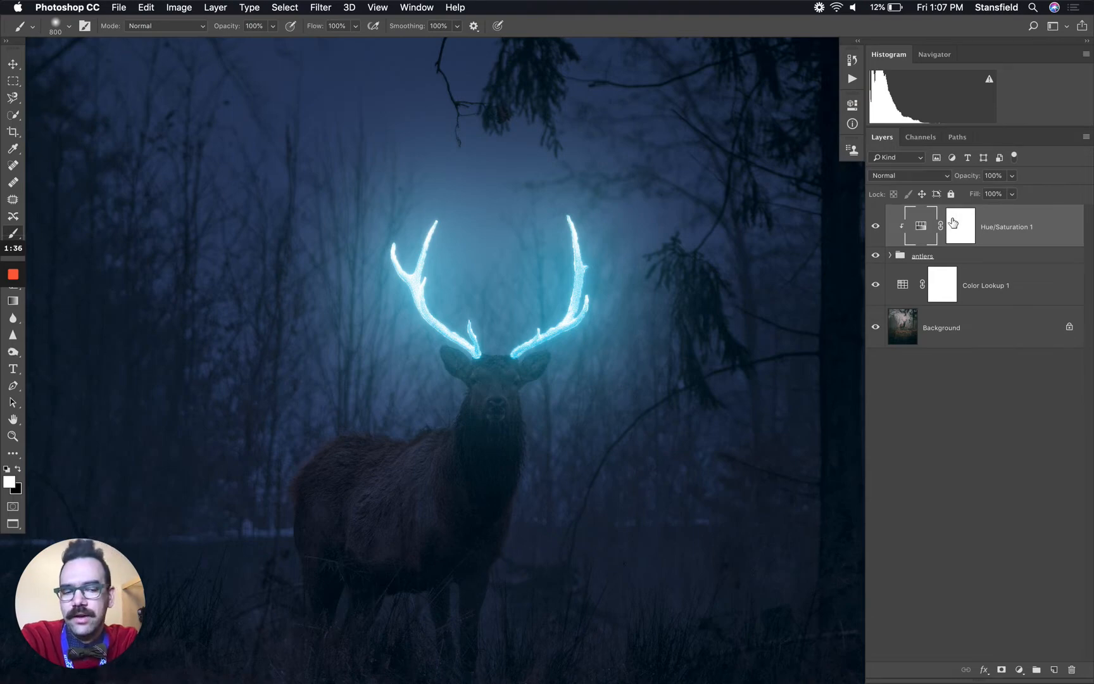
Lower the Hue/Saturation layer's opacity to 75% and compare the antlers with the adjustment off and on.
drag(969, 175, 952, 174)
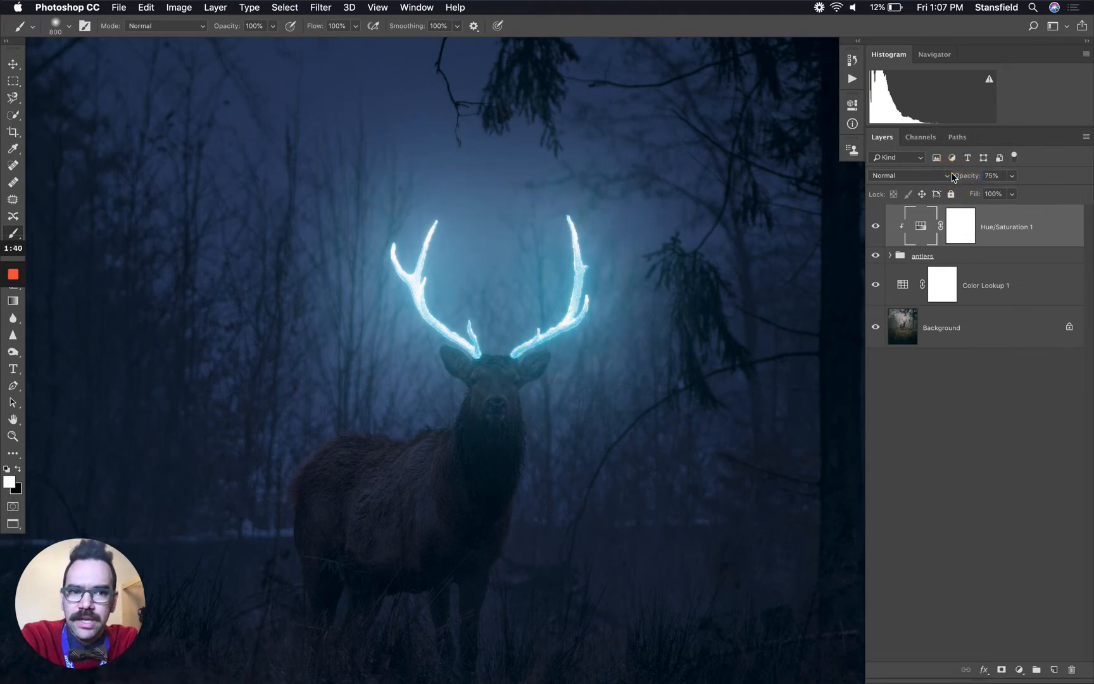
key(super+minus)
key(super+minus)
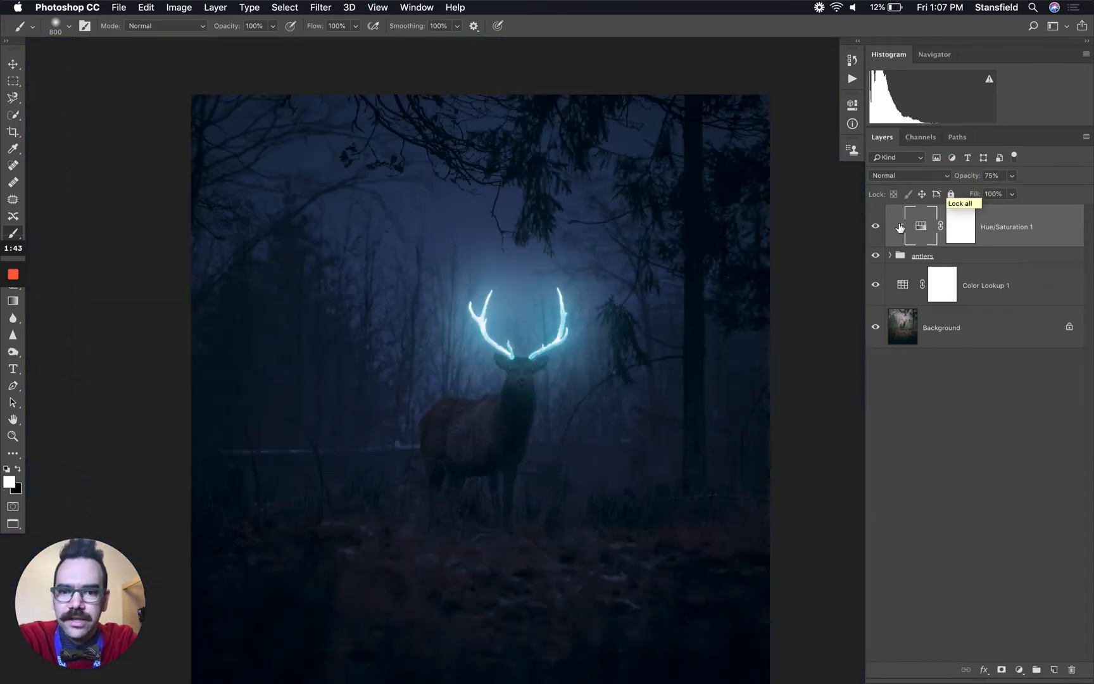
click(876, 226)
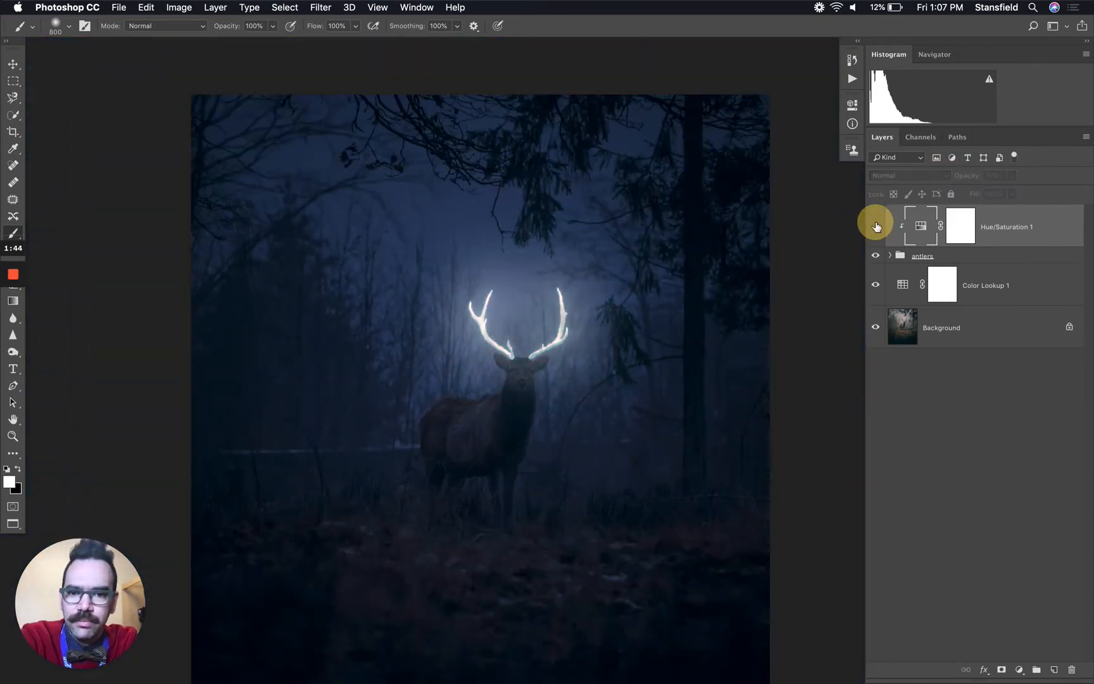
click(876, 226)
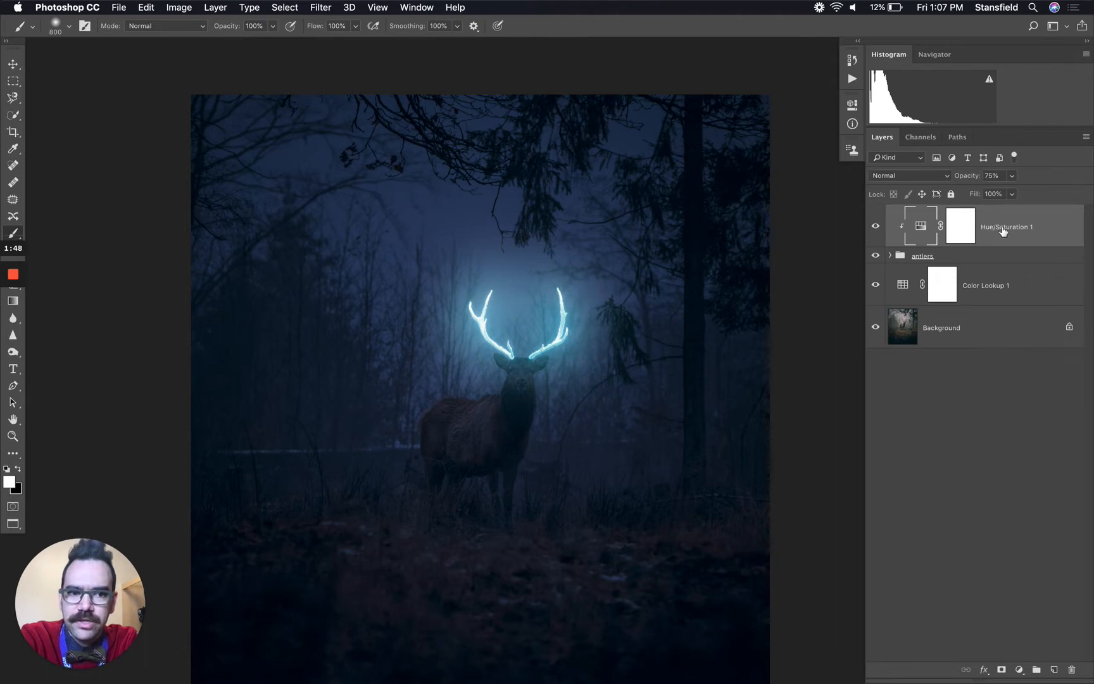
Set the Hue/Saturation layer's opacity to 89%, with its fill at 100% and blend mode Normal.
drag(961, 181, 1021, 171)
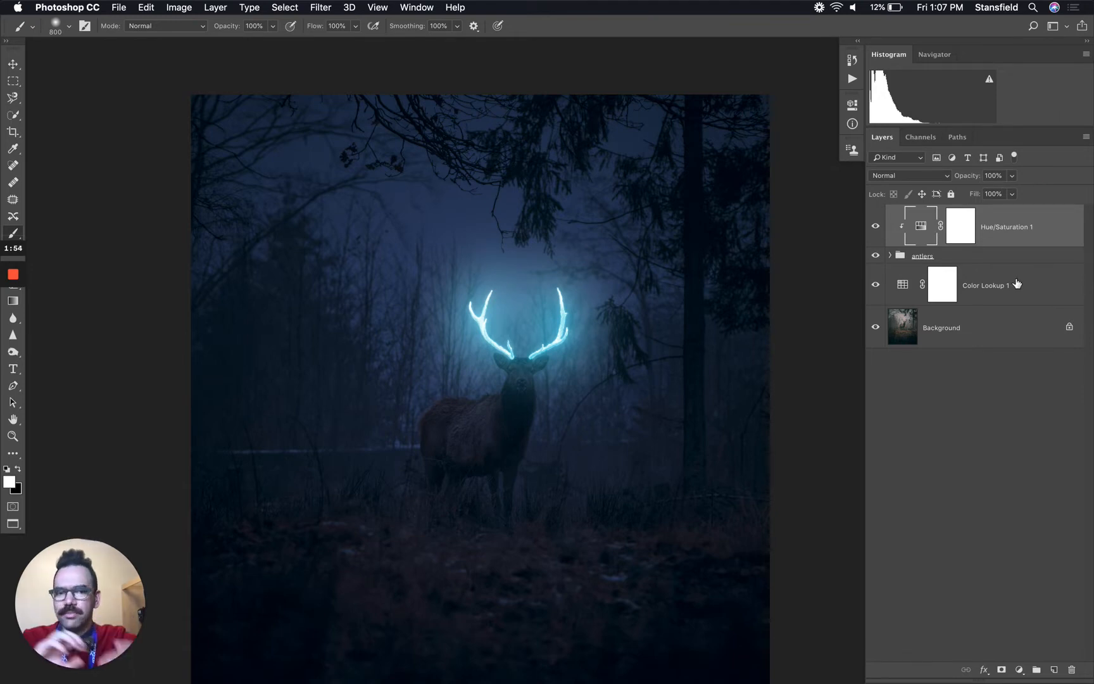
drag(973, 178, 1041, 200)
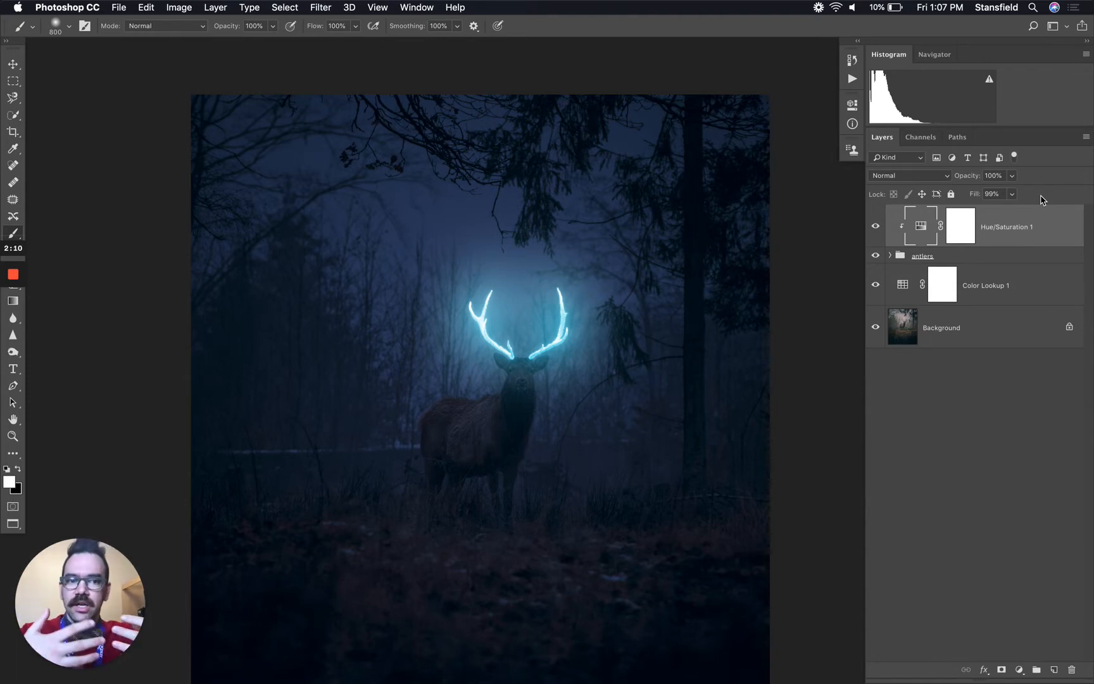
drag(975, 194, 980, 195)
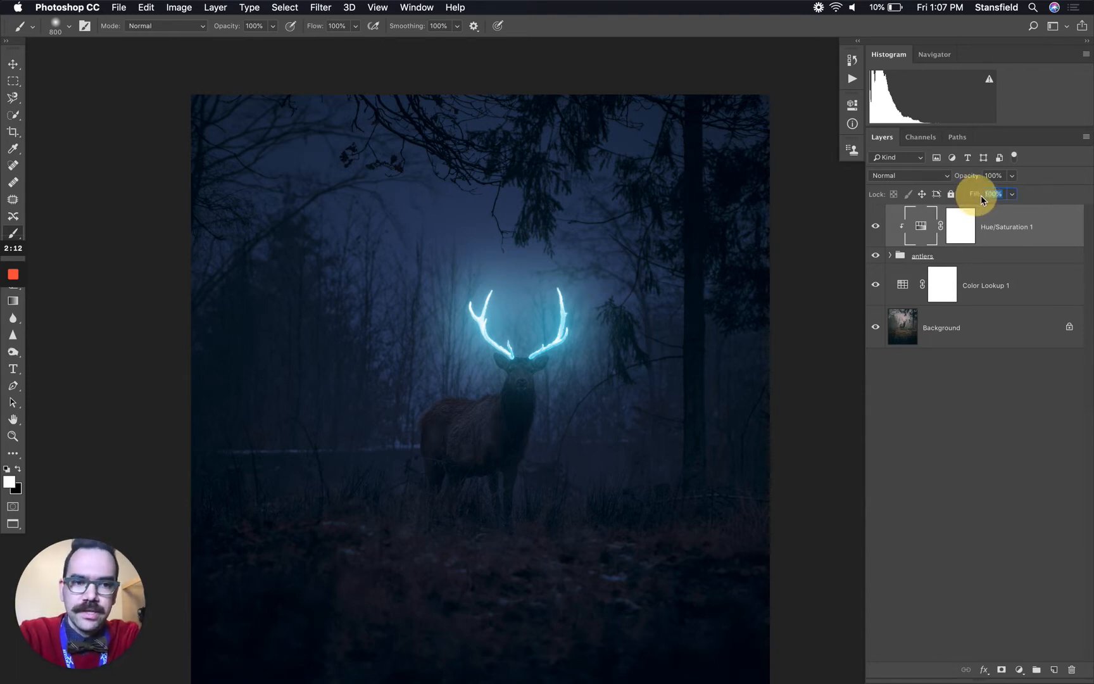
click(936, 178)
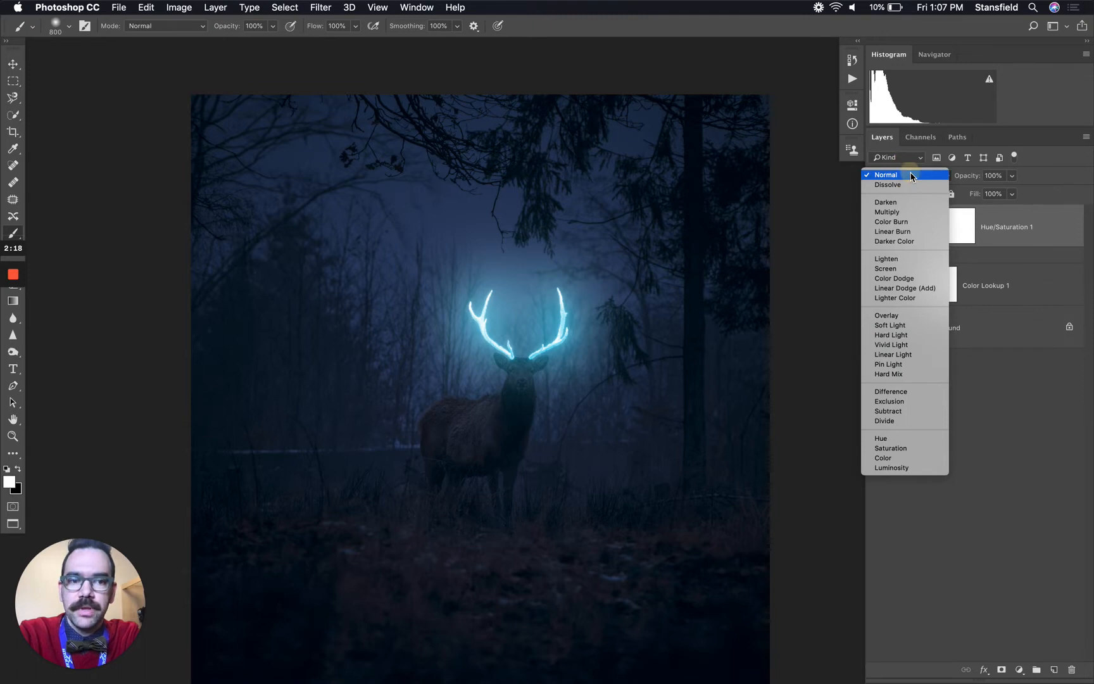
click(906, 174)
drag(964, 180, 960, 173)
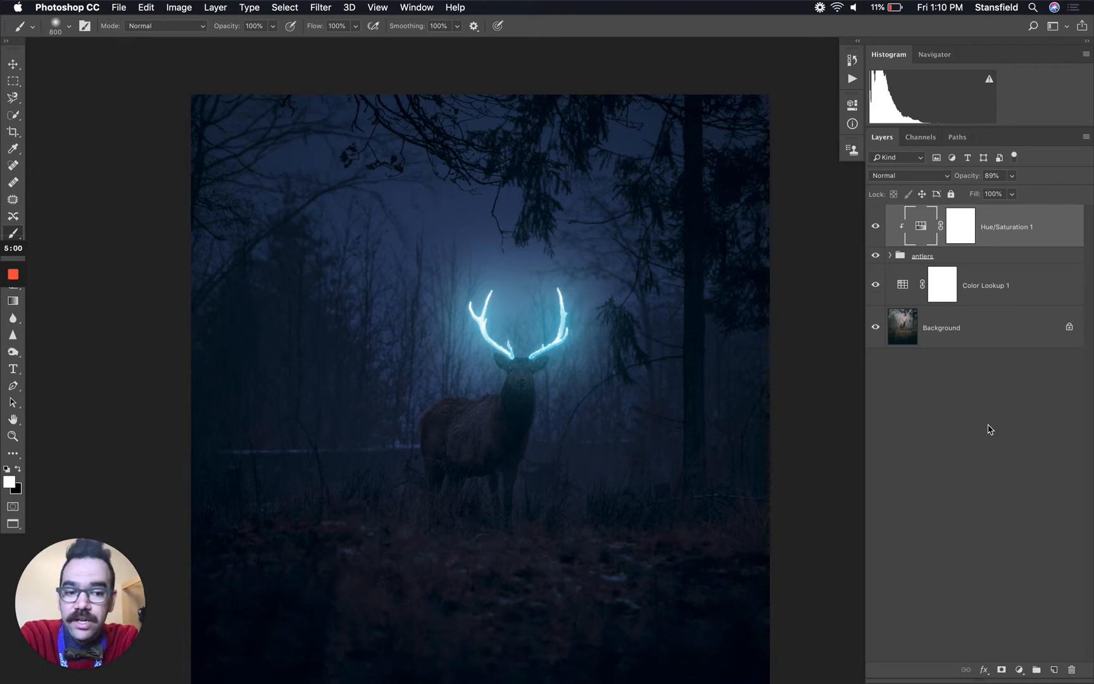
Add a new layer above the Hue/Saturation adjustment and name it "painted deer highlights".
click(1055, 670)
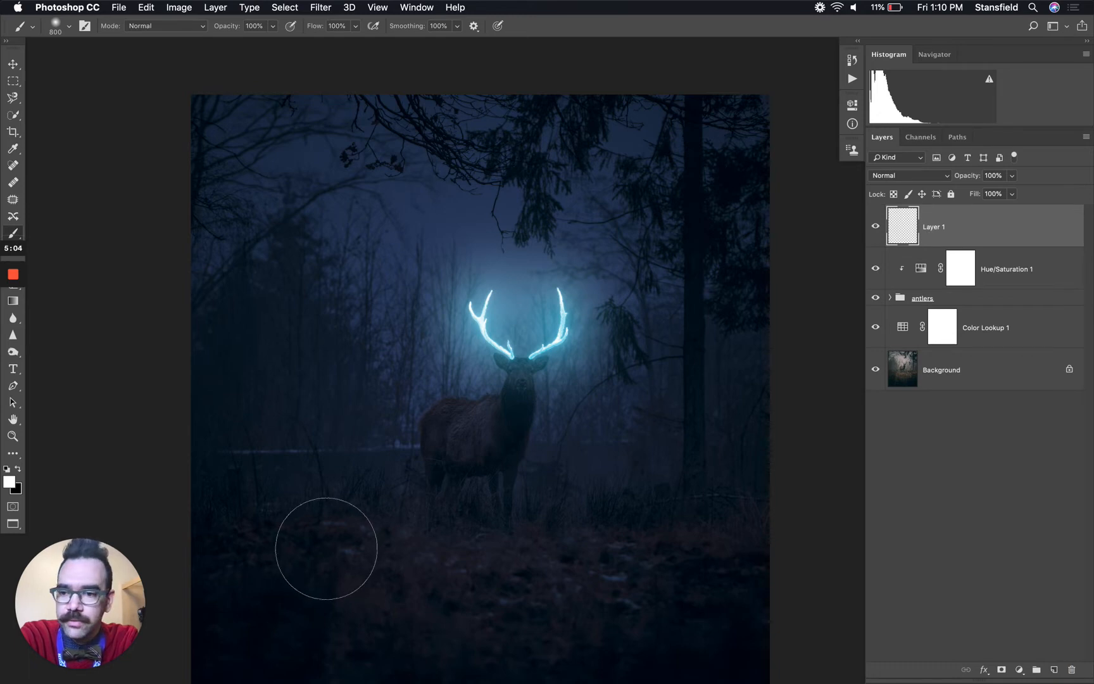
double_click(935, 226)
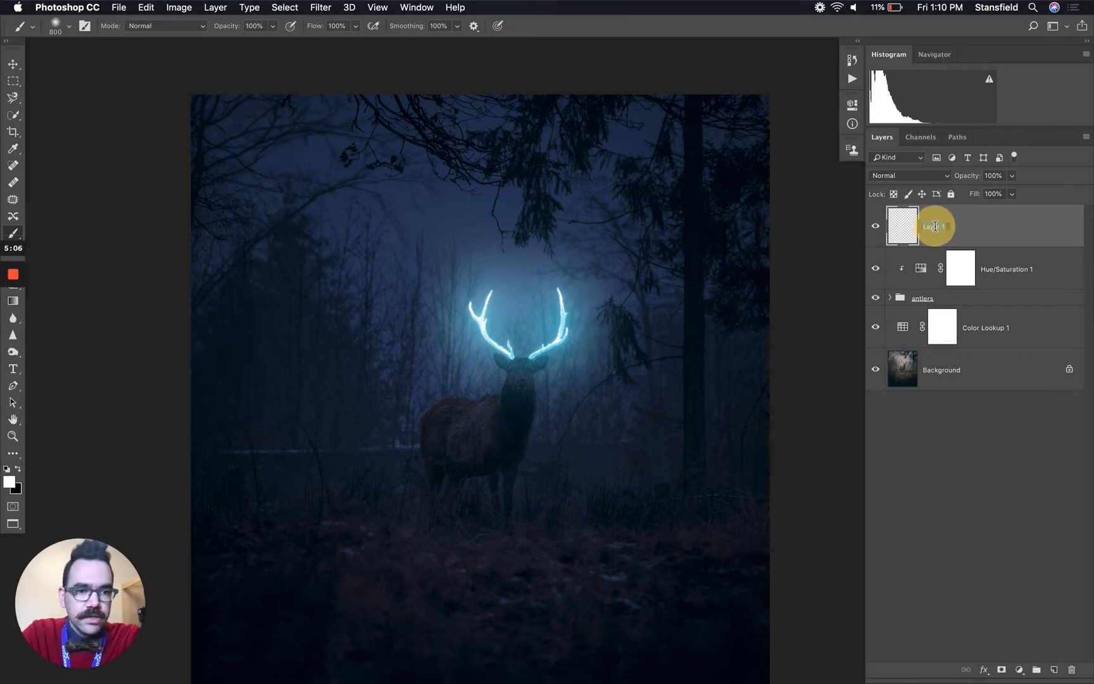
text(paint)
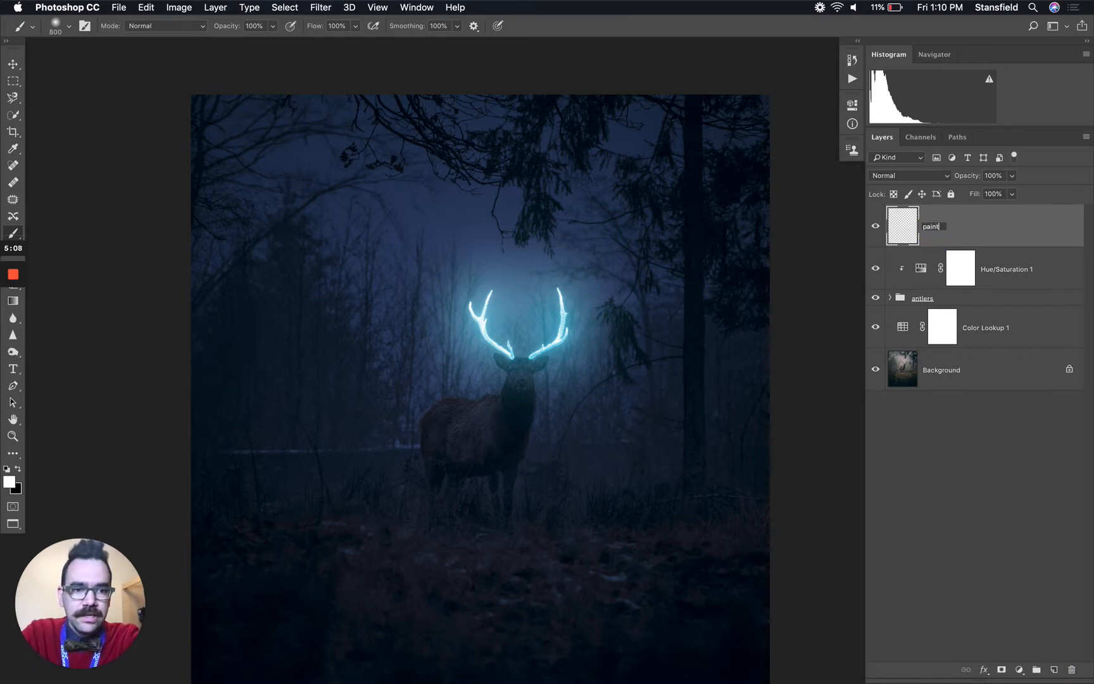
text(ed deer highlights)
key(Return)
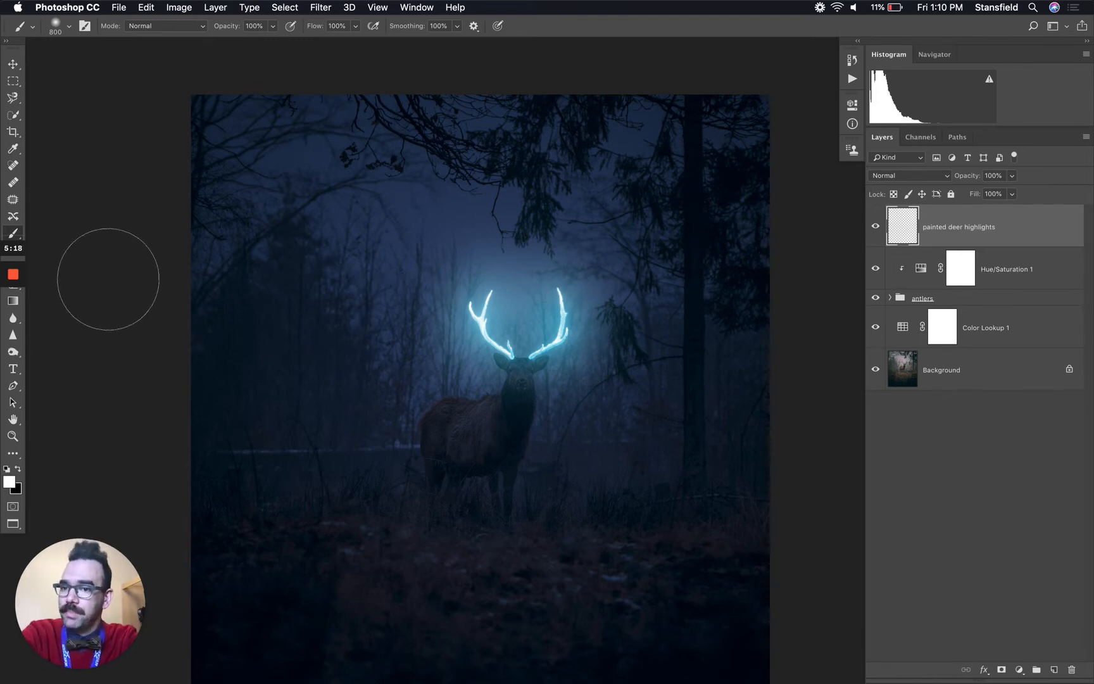
Undock the toolbox and move it slightly inward so that it floats clear of the recording controls.
click(21, 42)
drag(23, 45, 48, 40)
mouse_move(16, 252)
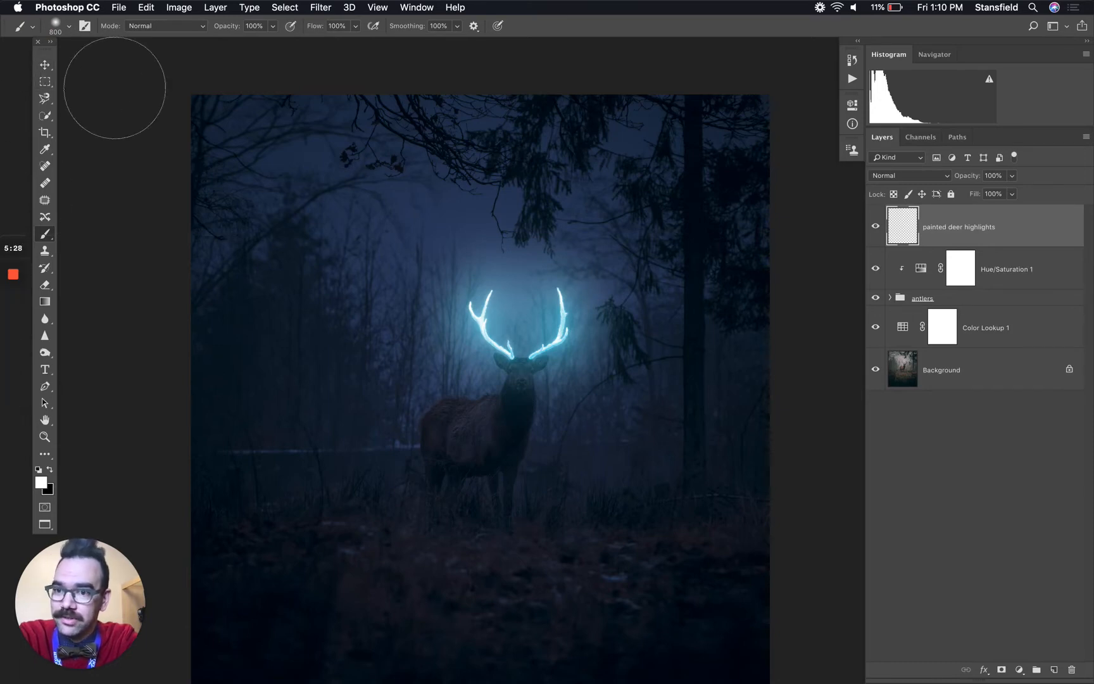
click(417, 8)
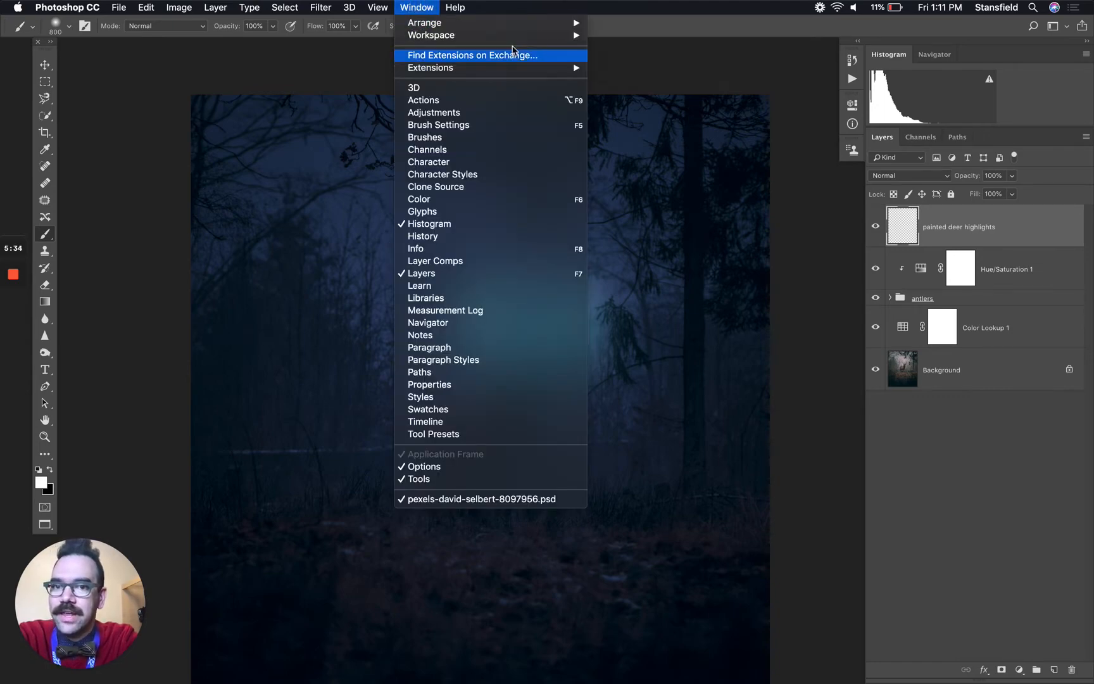
mouse_move(536, 35)
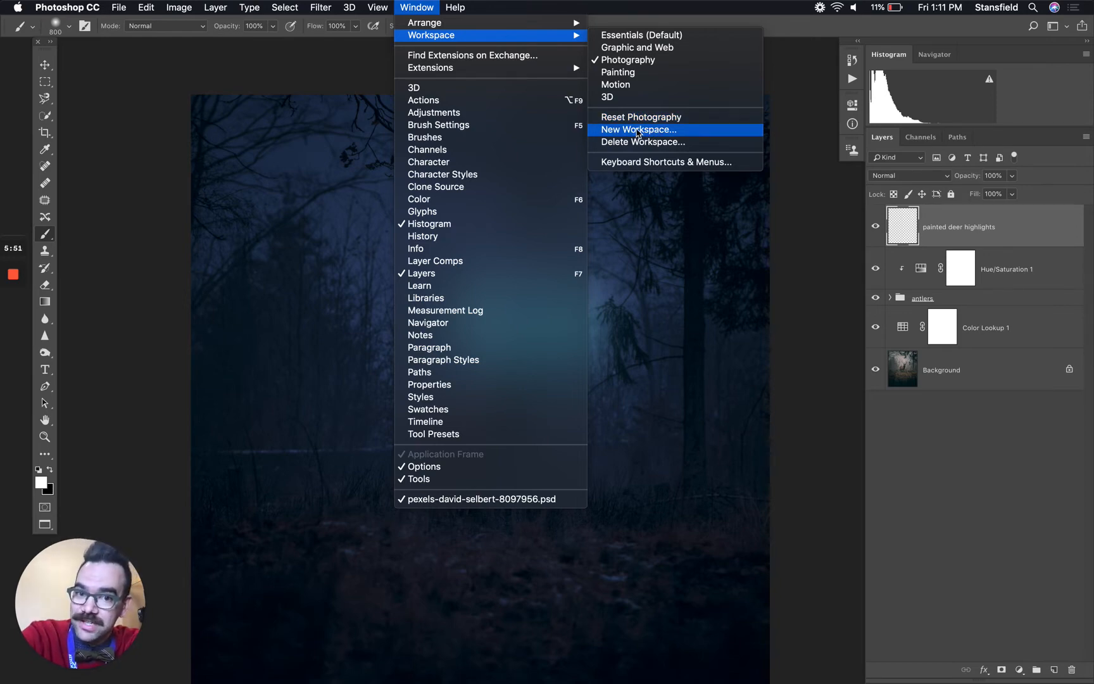
click(428, 4)
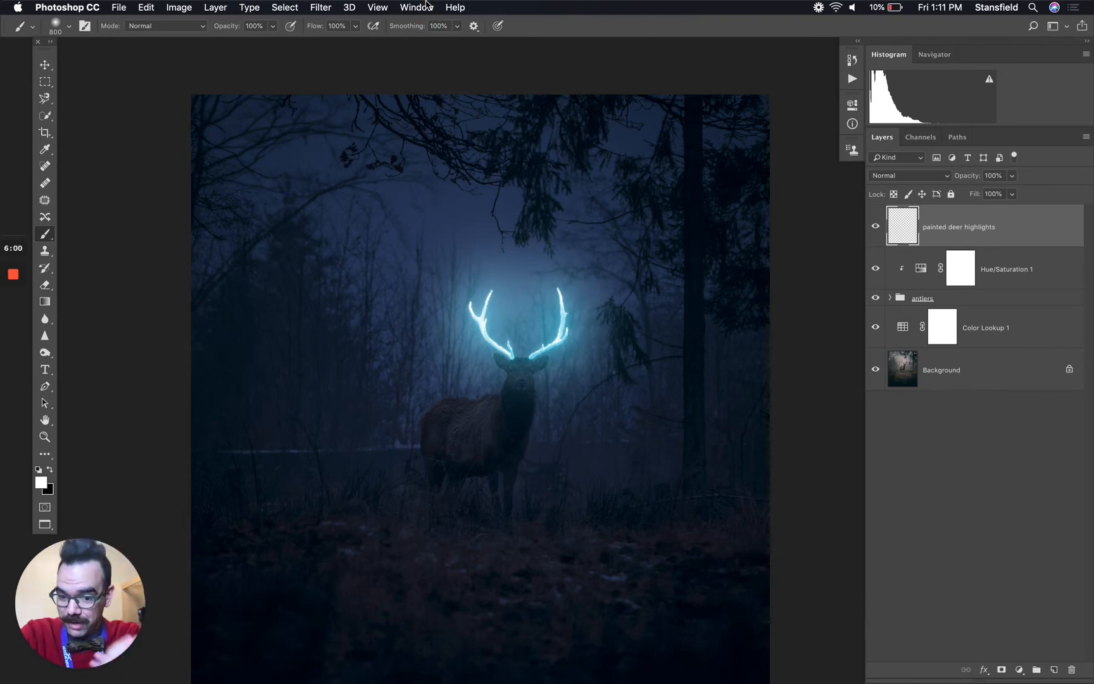
click(46, 239)
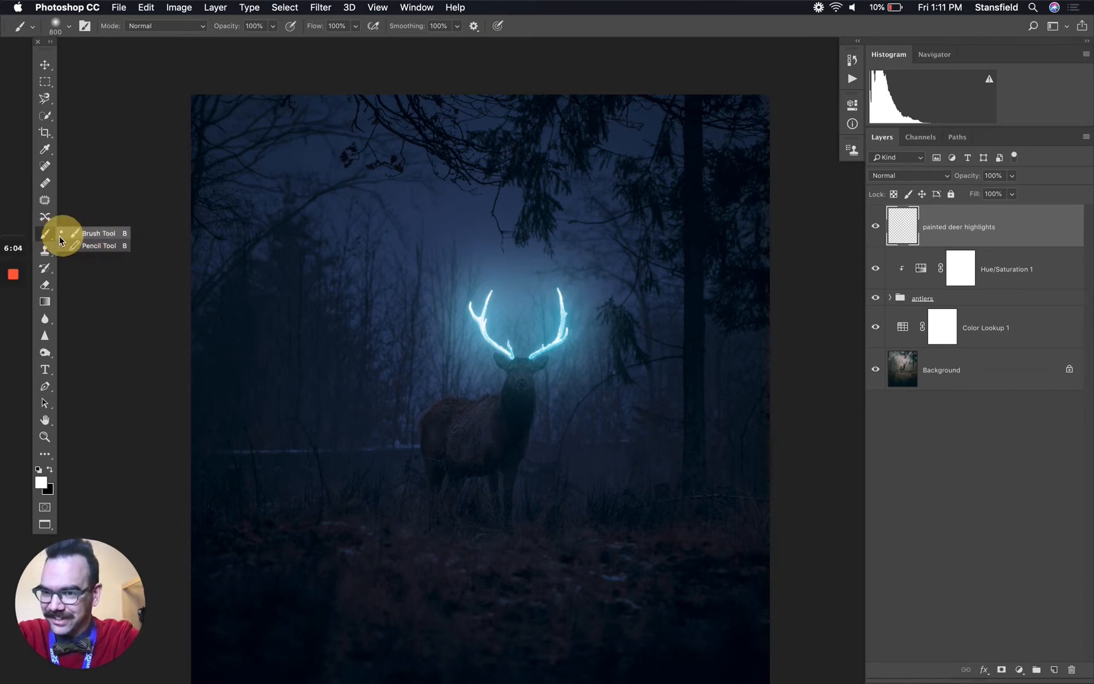
click(46, 236)
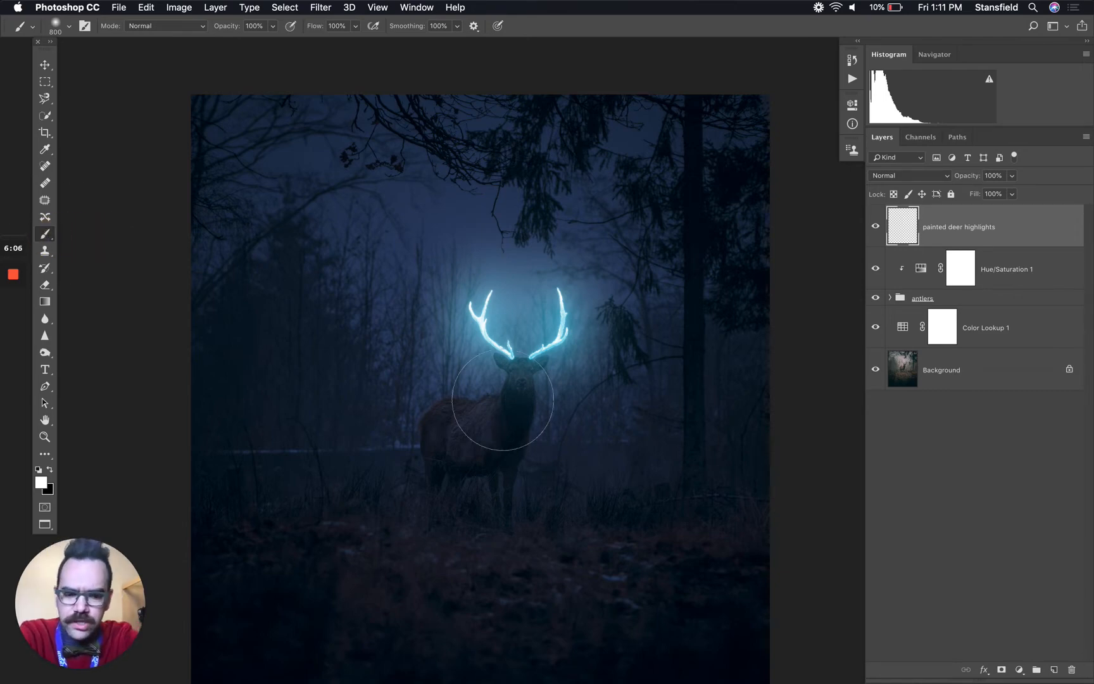
Sample a light blue from the base of the deer's right-hand antler with the Eyedropper as the foreground color.
key(super+plus)
key(super+plus)
key(super+plus)
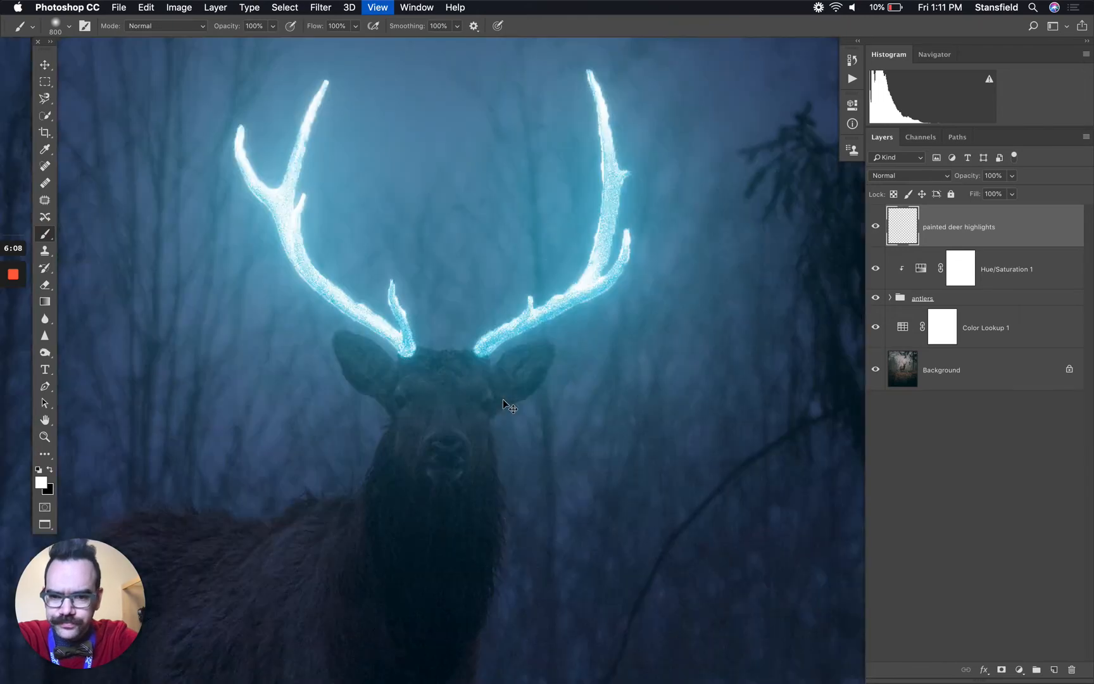
key(super+plus)
key(super+plus)
key(super+0)
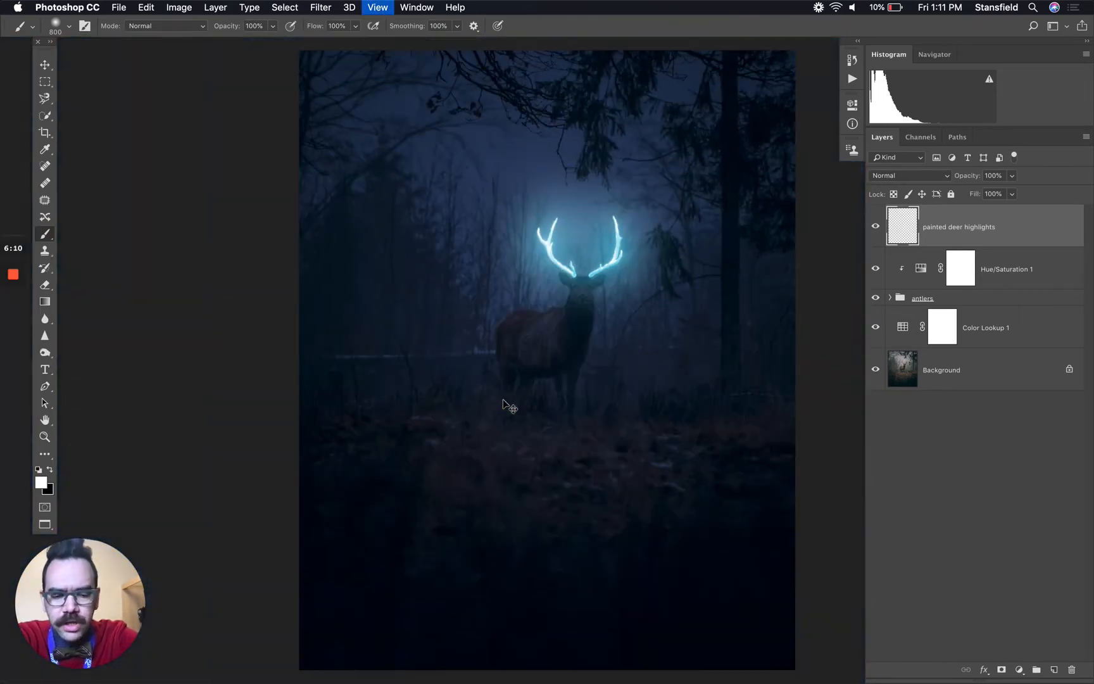
key(super+plus)
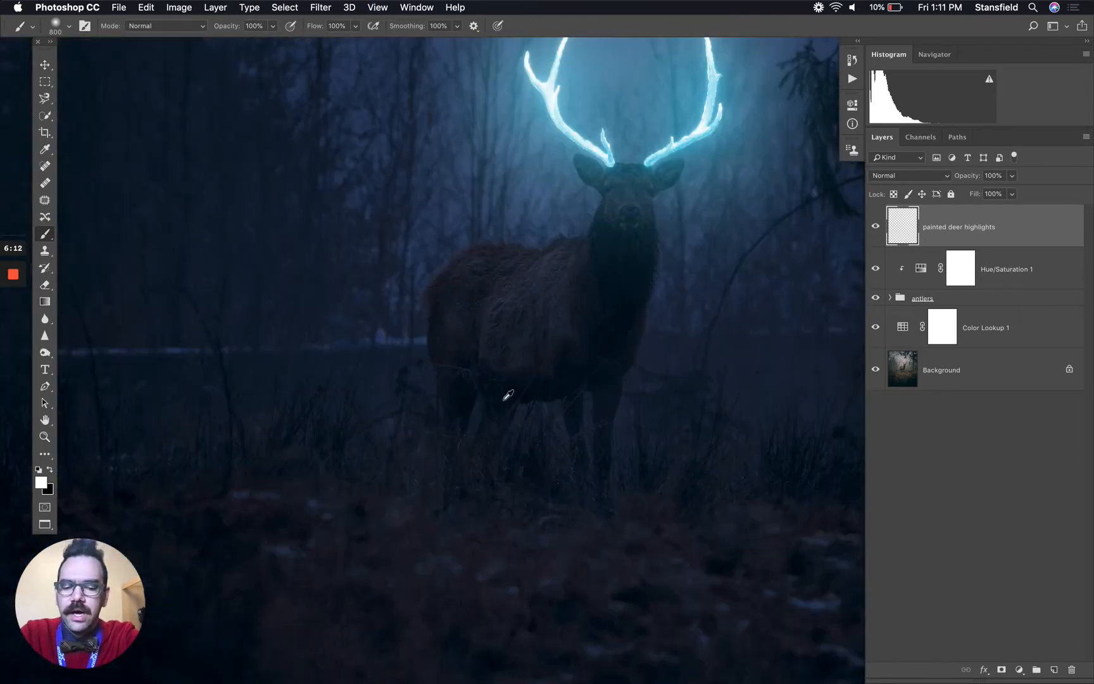
key(i)
drag(44, 150, 93, 150)
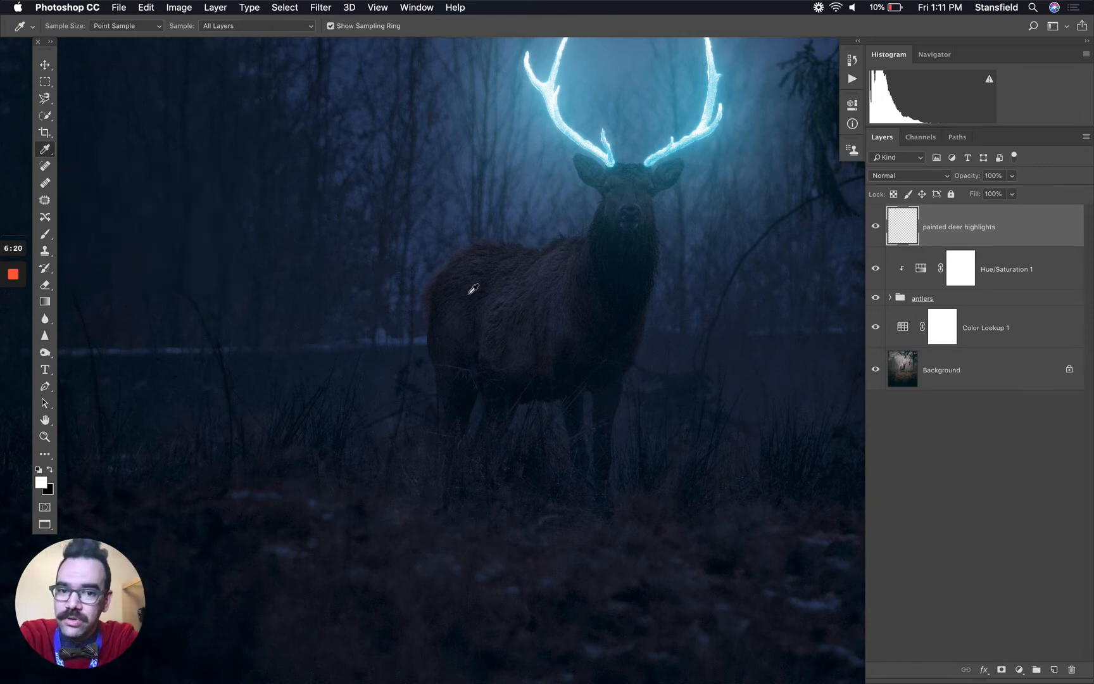
key(super+equal)
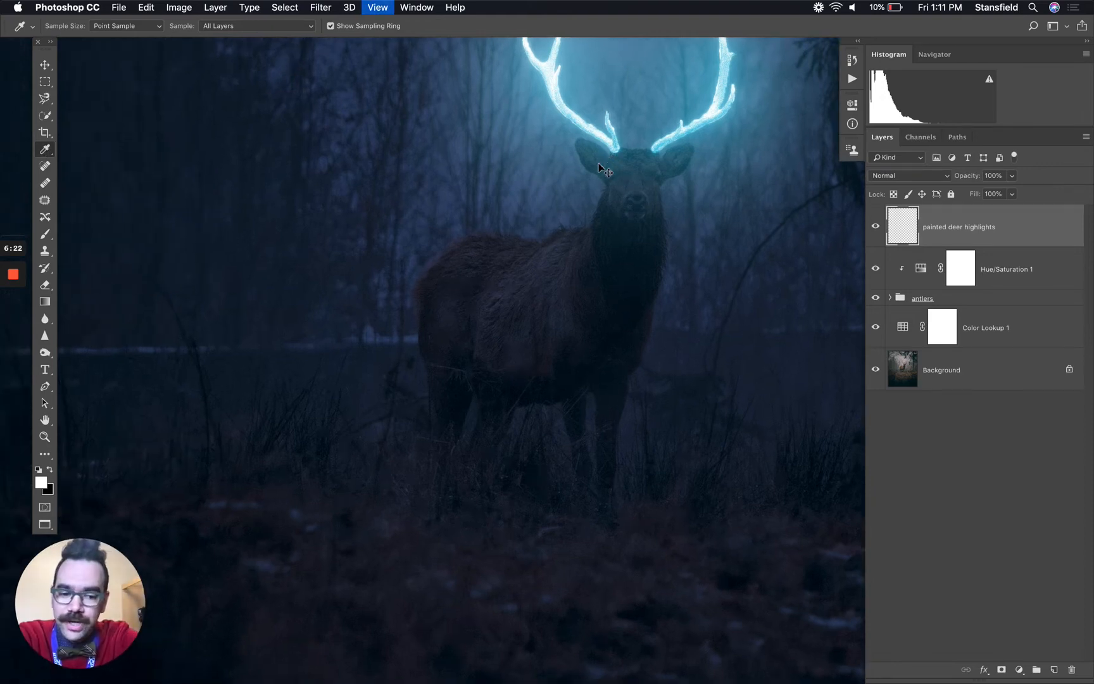
drag(631, 148, 467, 525)
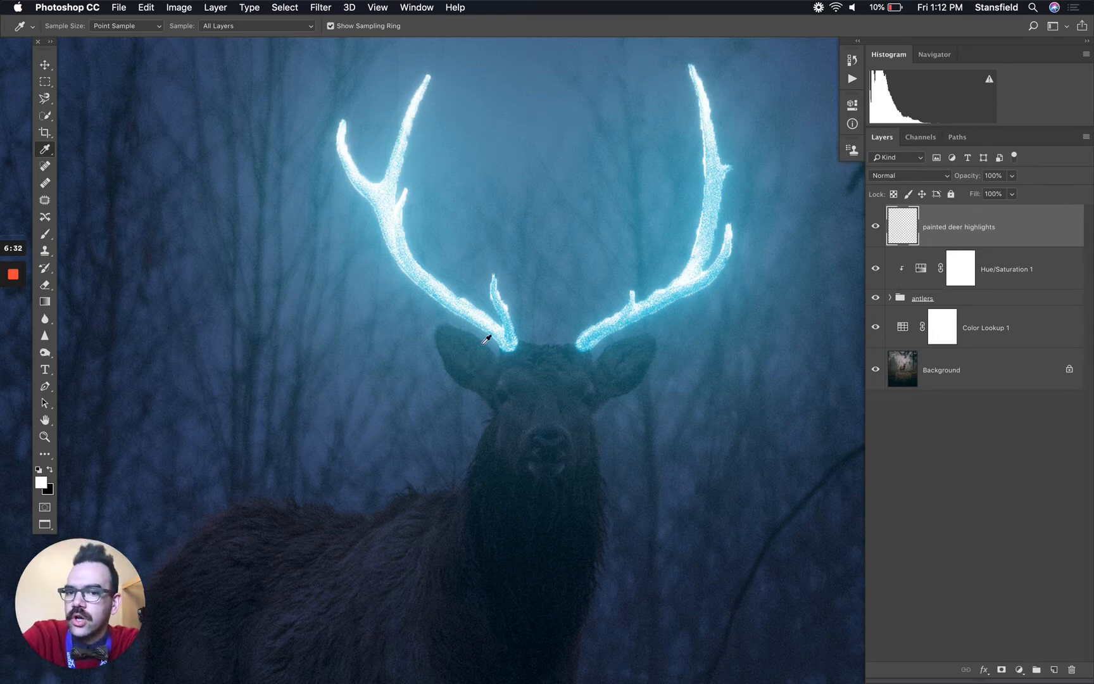
click(631, 308)
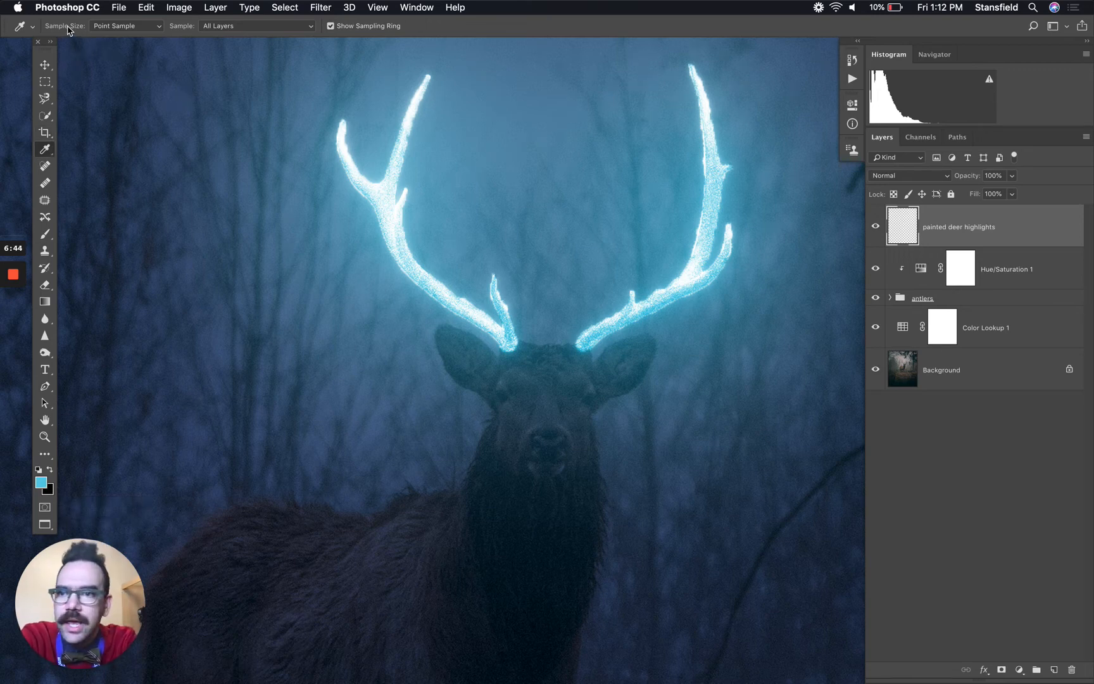
Set the Eyedropper's sample size to 3 by 3 Average and sample a pale blue from the lower part of the right-hand antler.
click(129, 27)
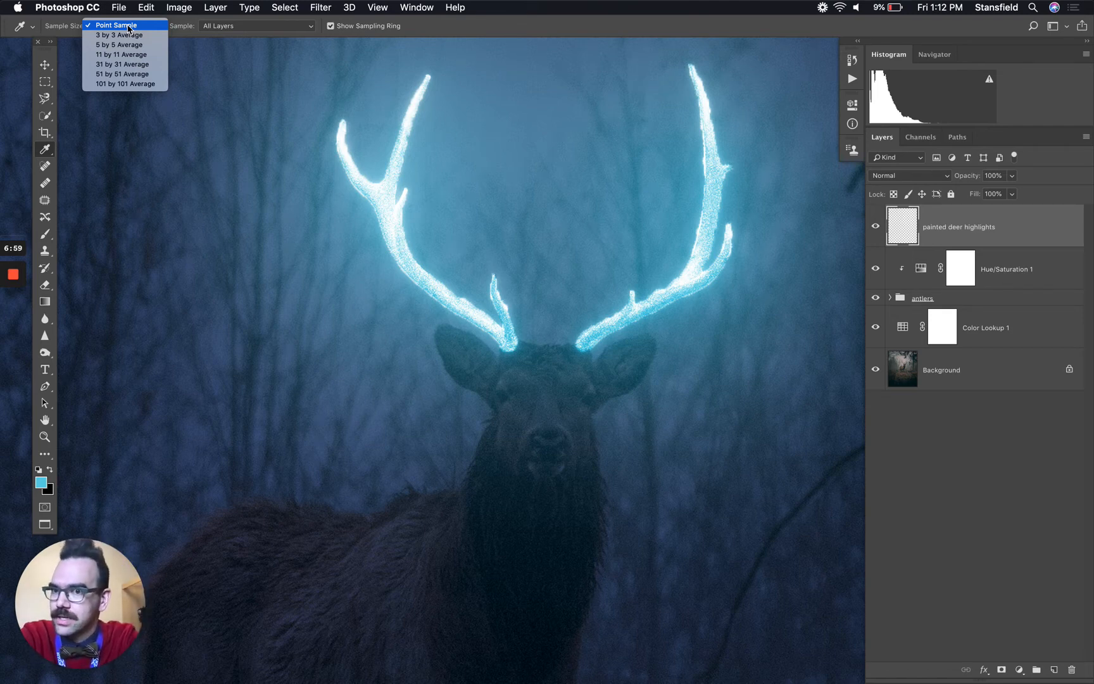
click(130, 35)
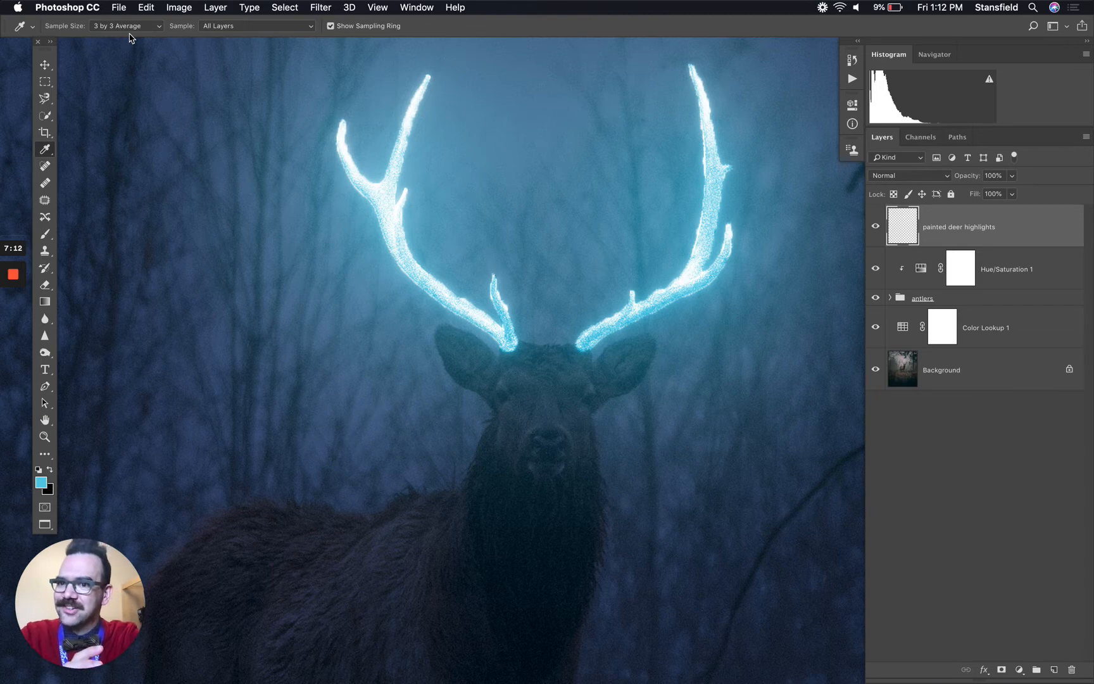
click(663, 292)
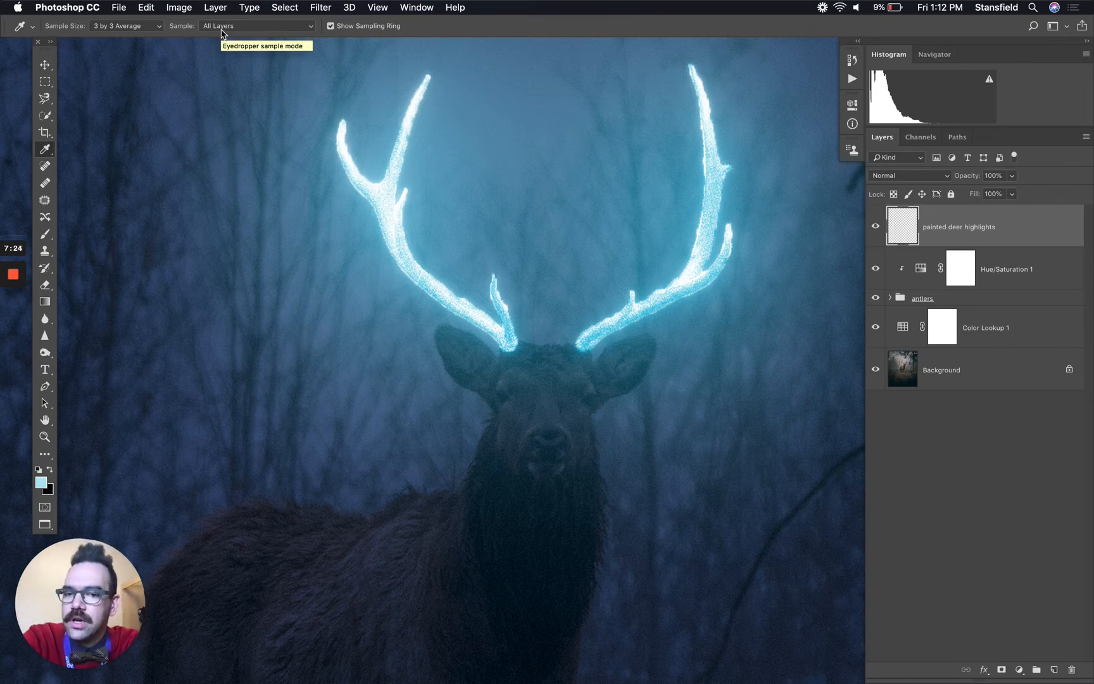
click(138, 27)
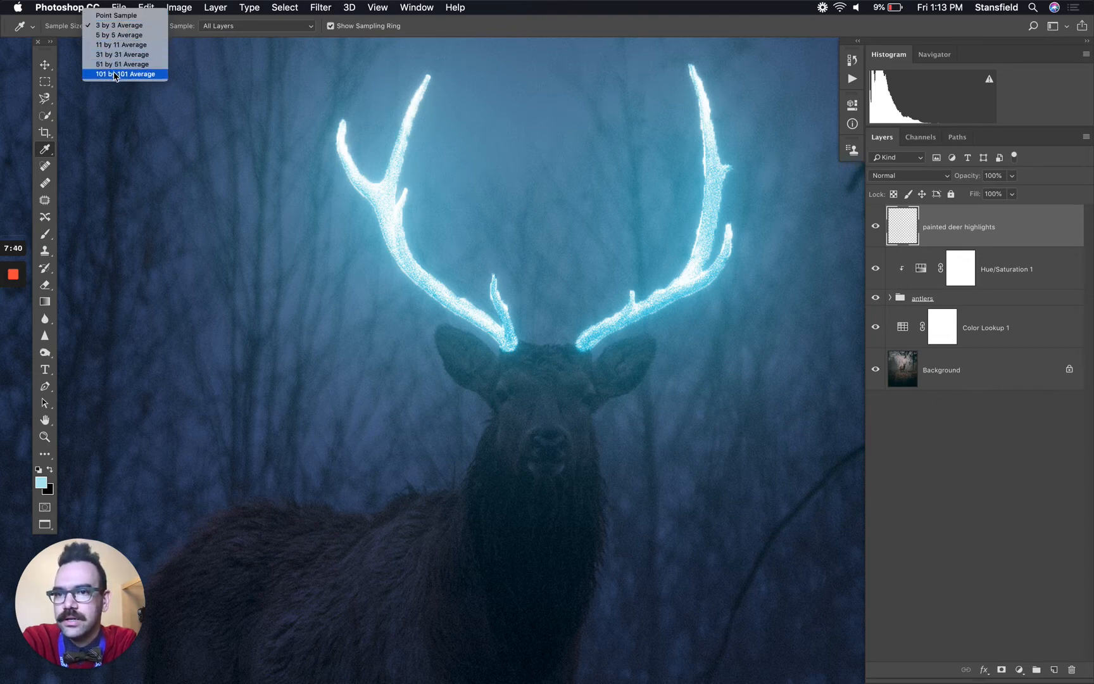
click(127, 26)
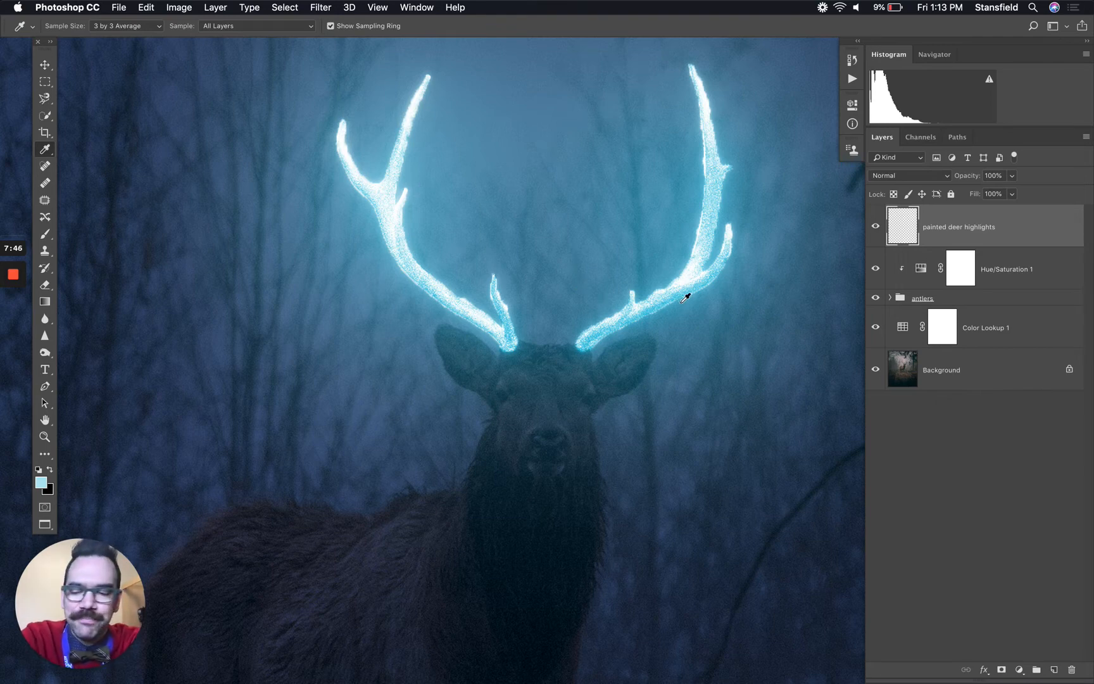
Switch to the Brush tool and give it a soft 44 px tip with 31% hardness.
key(b)
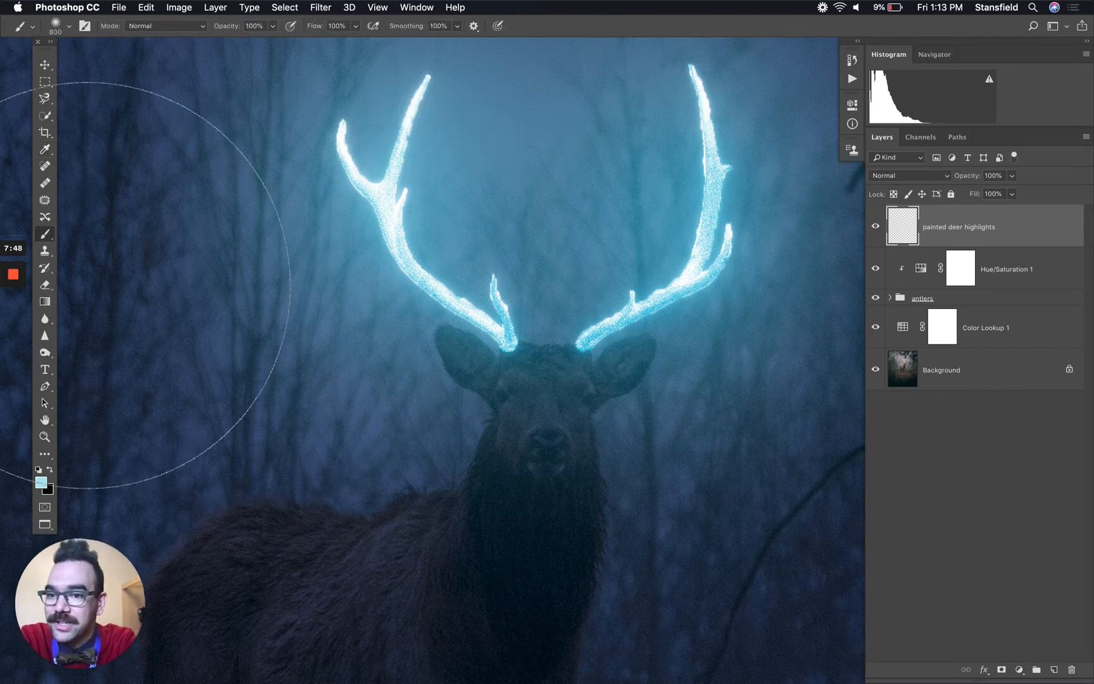
key(bracketleft)
key(bracketleft)
key(bracketleft)
key(bracketleft)
key(bracketleft)
key(bracketleft)
key(bracketleft)
key(bracketleft)
key(bracketleft)
key(bracketleft)
key(bracketleft)
key(bracketleft)
key(bracketleft)
key(bracketleft)
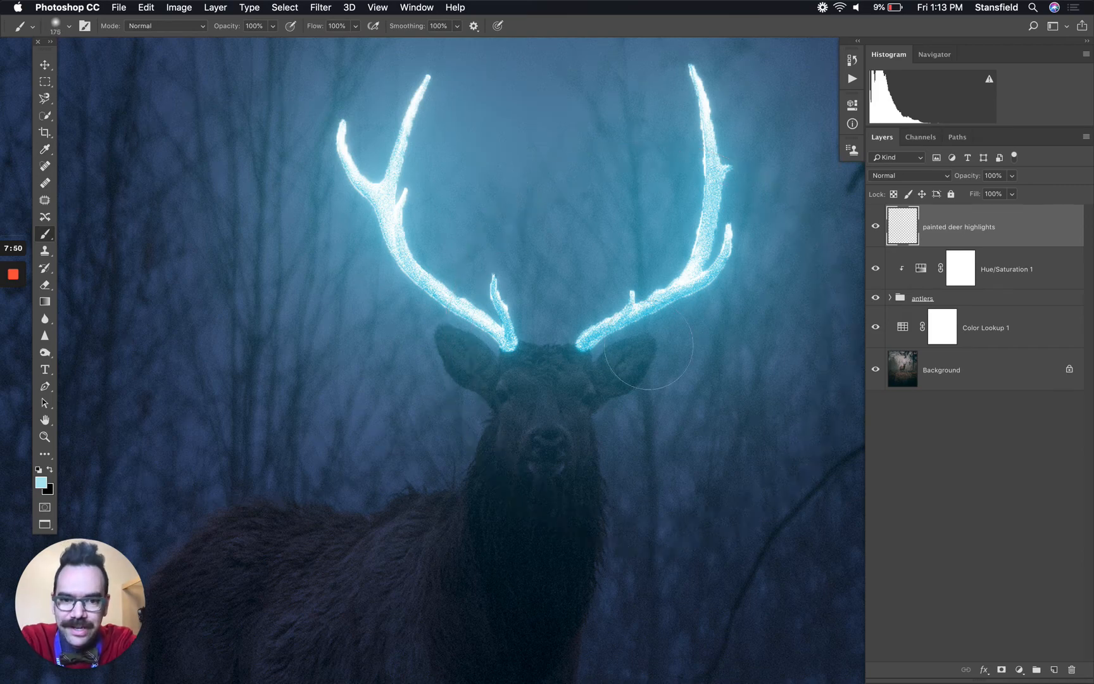
key(super+equal)
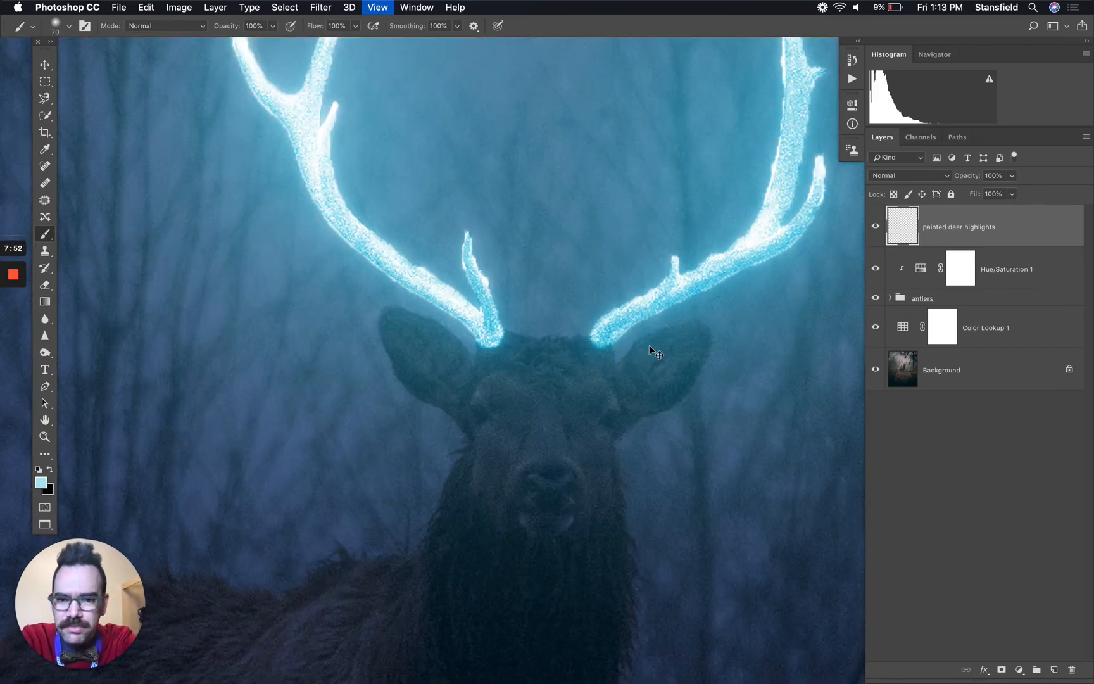
key(bracketleft)
key(bracketleft)
key(bracketleft)
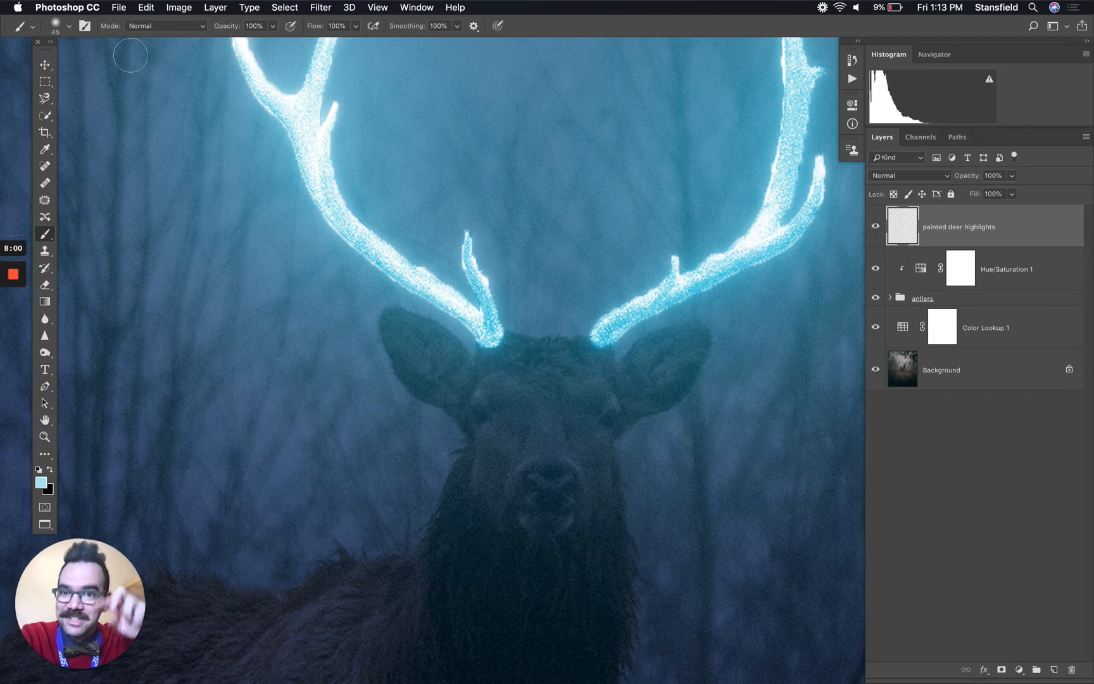
click(68, 26)
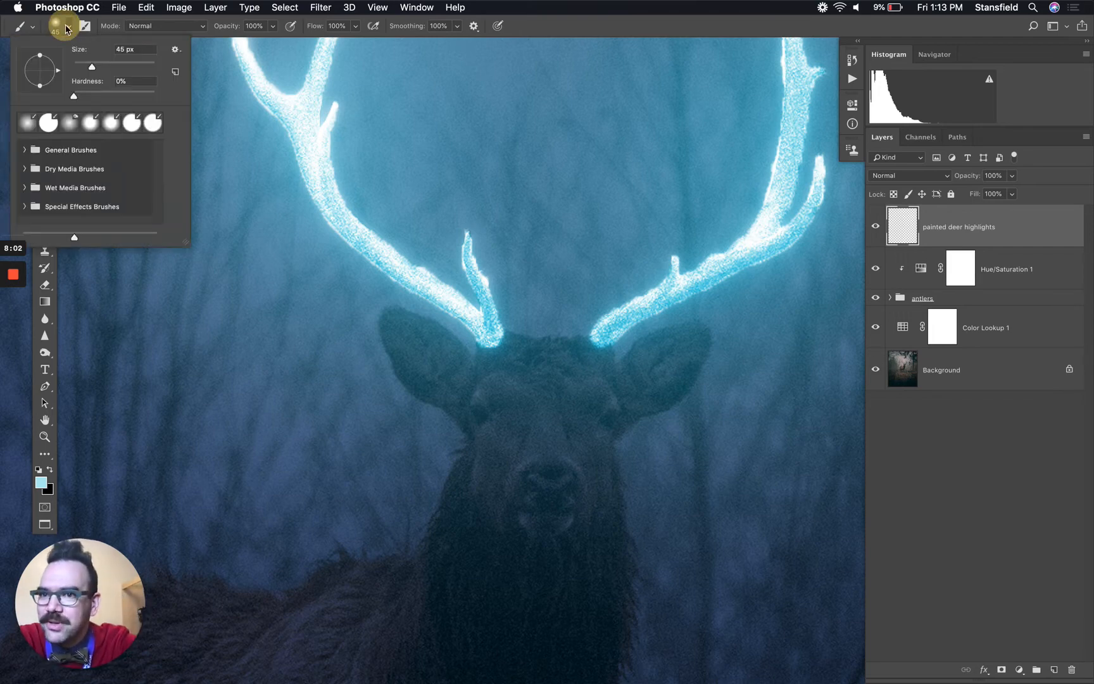
mouse_move(88, 67)
mouse_down()
mouse_move(83, 95)
mouse_move(71, 96)
mouse_move(164, 94)
mouse_move(99, 93)
mouse_up()
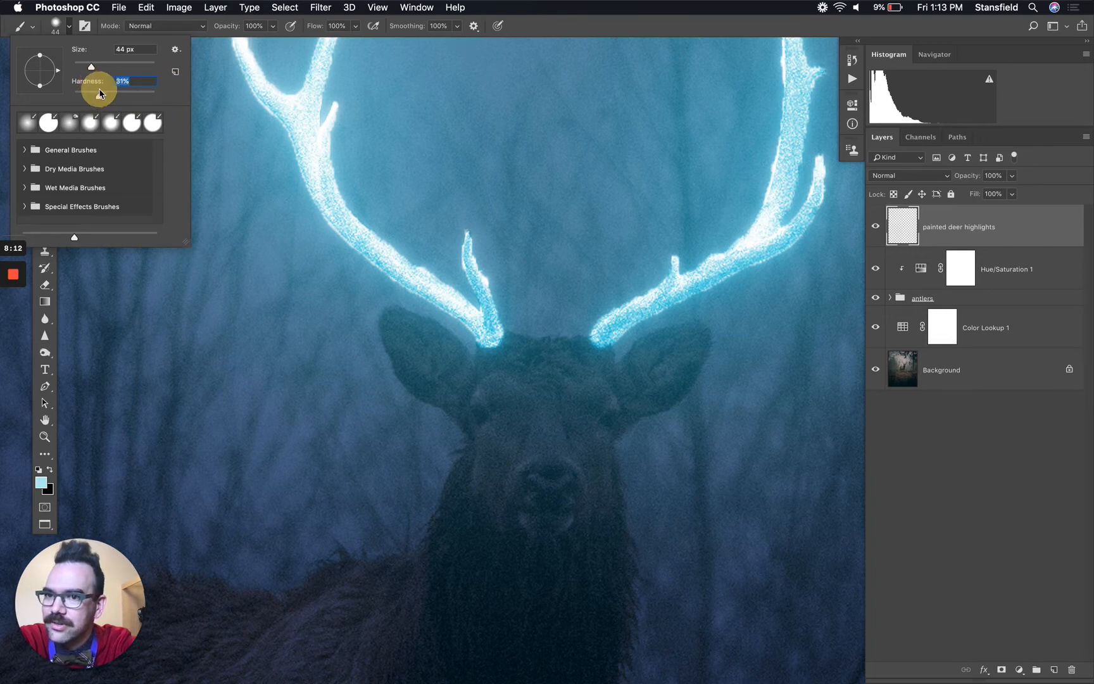
click(69, 28)
click(453, 366)
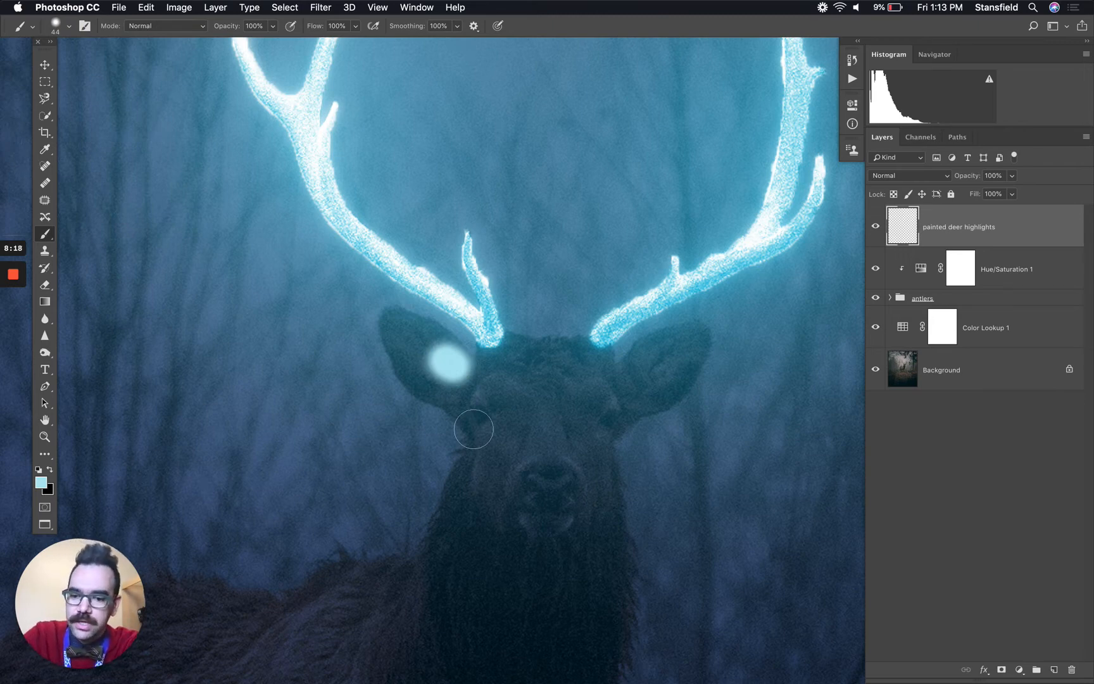
key(super+z)
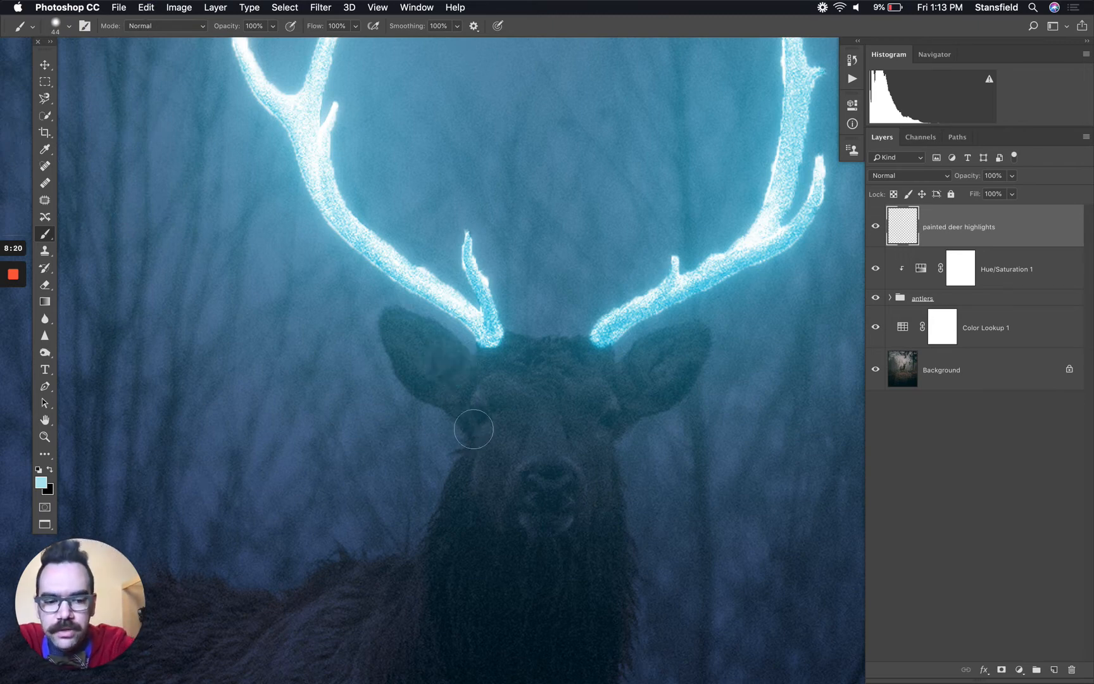
key(bracketleft)
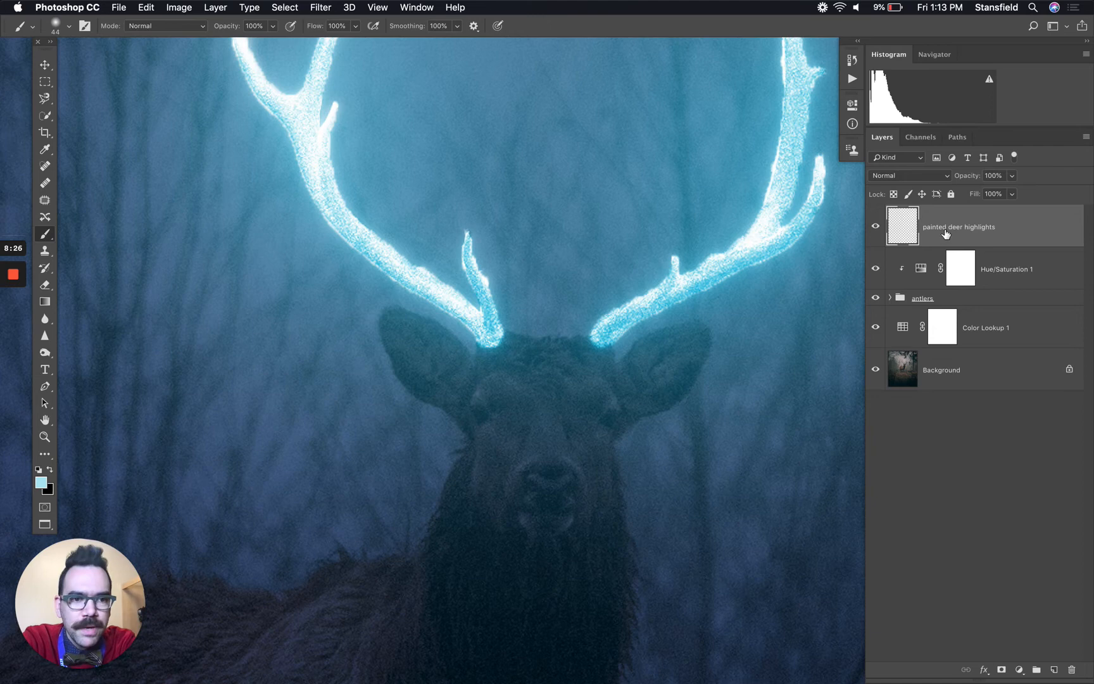
Set the brush's flow to 20% and its smoothing to 15%.
drag(315, 26, 263, 24)
click(320, 26)
text(20)
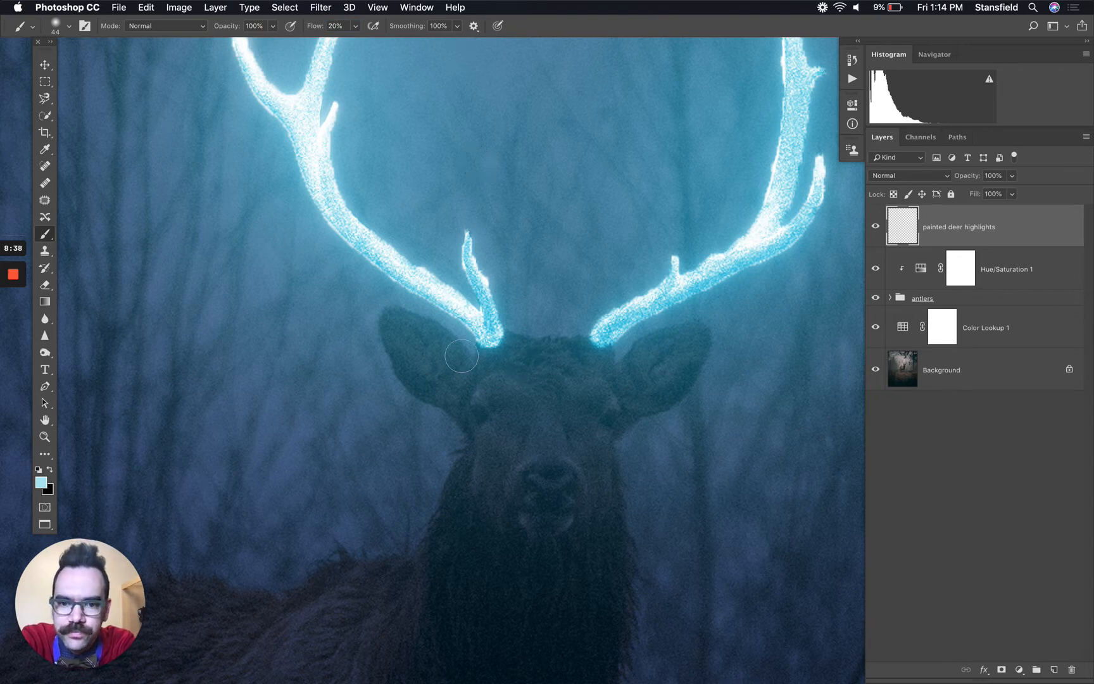
drag(415, 30, 359, 33)
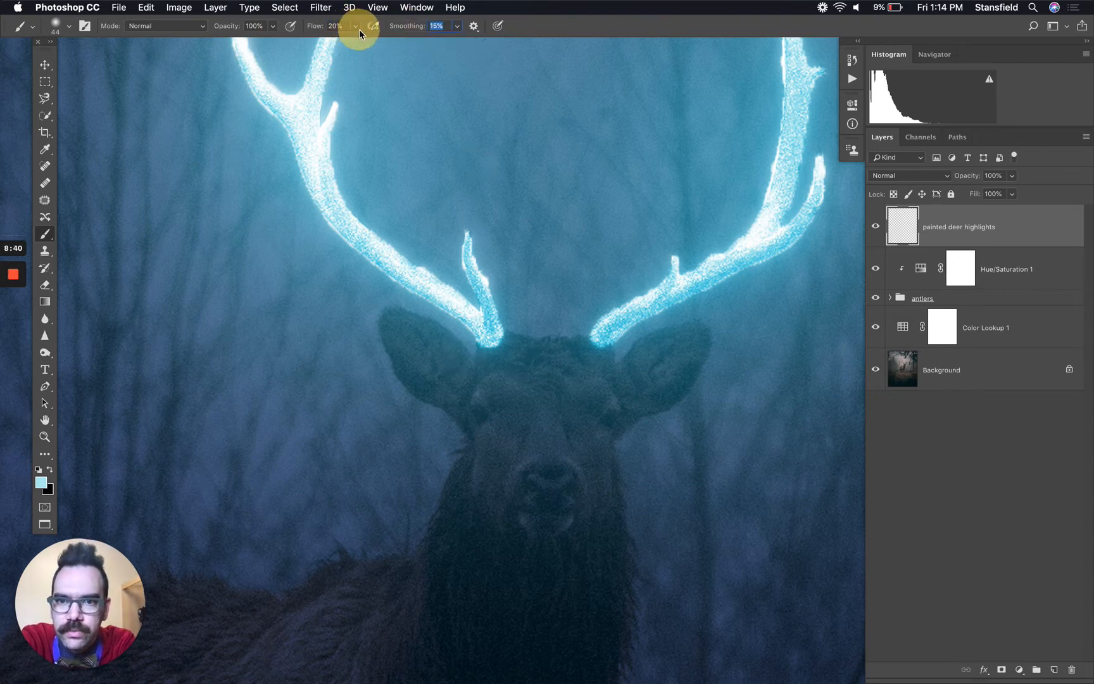
Paint pale blue highlights over the deer's left-hand ear and the adjoining side of its forehead.
mouse_move(453, 393)
mouse_down()
mouse_move(412, 354)
mouse_move(414, 367)
mouse_move(447, 352)
mouse_move(405, 339)
mouse_move(449, 379)
mouse_move(398, 326)
mouse_move(403, 360)
mouse_move(447, 392)
mouse_up()
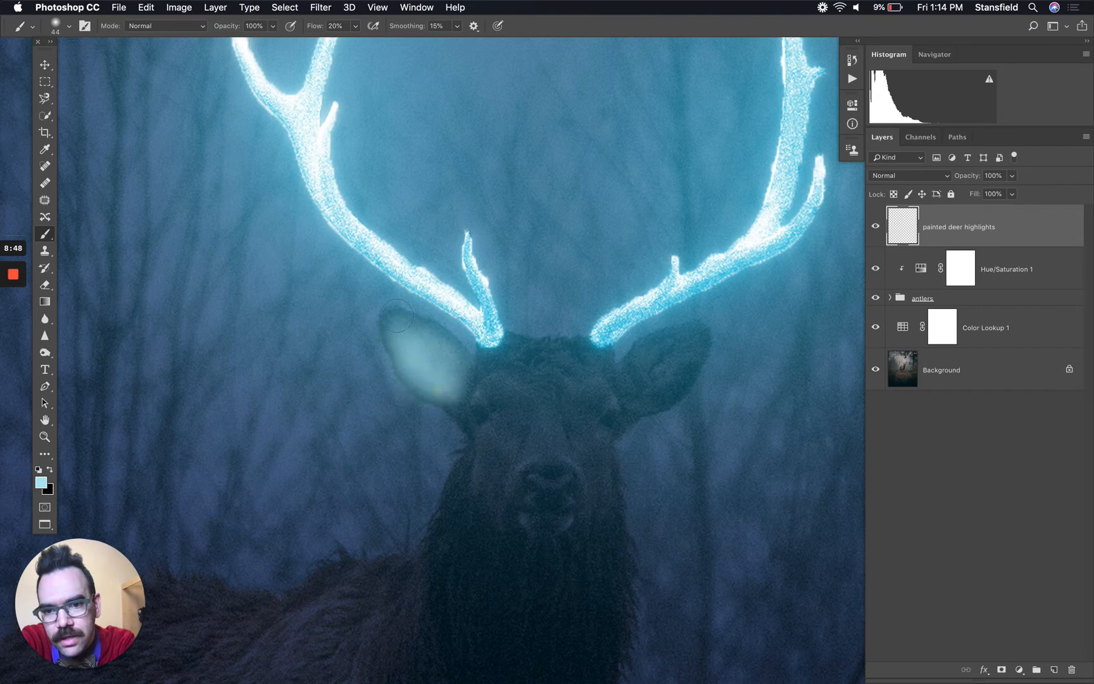
mouse_move(392, 324)
mouse_down()
mouse_move(422, 331)
mouse_move(468, 371)
mouse_up()
mouse_move(406, 324)
mouse_down()
mouse_move(440, 335)
mouse_move(468, 371)
mouse_up()
mouse_move(399, 326)
mouse_down()
mouse_move(396, 351)
mouse_move(420, 383)
mouse_move(459, 402)
mouse_up()
mouse_move(415, 347)
mouse_down()
mouse_move(468, 387)
mouse_move(486, 361)
mouse_move(518, 351)
mouse_move(474, 371)
mouse_move(511, 354)
mouse_move(484, 400)
mouse_move(488, 373)
mouse_move(480, 416)
mouse_move(465, 390)
mouse_move(489, 425)
mouse_up()
drag(458, 394, 496, 423)
mouse_move(488, 358)
mouse_down()
mouse_move(585, 353)
mouse_move(561, 344)
mouse_move(600, 370)
mouse_move(603, 361)
mouse_move(603, 398)
mouse_move(601, 356)
mouse_move(598, 420)
mouse_move(587, 372)
mouse_move(596, 355)
mouse_move(571, 345)
mouse_move(537, 355)
mouse_move(572, 346)
mouse_move(532, 353)
mouse_move(514, 335)
mouse_move(554, 374)
mouse_move(489, 351)
mouse_move(532, 414)
mouse_move(513, 375)
mouse_up()
Paint pale blue highlights over the deer's right-hand ear and across the brow and upper face.
mouse_move(627, 378)
mouse_down()
mouse_move(648, 349)
mouse_move(657, 346)
mouse_move(625, 379)
mouse_move(683, 343)
mouse_move(664, 351)
mouse_move(625, 410)
mouse_move(667, 389)
mouse_move(604, 401)
mouse_move(669, 375)
mouse_move(653, 395)
mouse_move(683, 351)
mouse_move(639, 361)
mouse_move(672, 336)
mouse_move(696, 336)
mouse_up()
mouse_move(642, 359)
mouse_down()
mouse_move(700, 333)
mouse_move(687, 387)
mouse_move(648, 403)
mouse_move(679, 349)
mouse_move(630, 399)
mouse_up()
mouse_move(685, 342)
mouse_down()
mouse_move(676, 384)
mouse_move(679, 339)
mouse_up()
mouse_move(619, 384)
mouse_down()
mouse_move(664, 391)
mouse_move(651, 372)
mouse_up()
drag(613, 427, 631, 403)
mouse_move(581, 450)
mouse_down()
mouse_move(618, 417)
mouse_move(531, 415)
mouse_move(509, 390)
mouse_move(511, 381)
mouse_move(600, 380)
mouse_move(504, 383)
mouse_move(606, 395)
mouse_move(490, 385)
mouse_move(625, 396)
mouse_move(593, 398)
mouse_move(581, 378)
mouse_move(523, 367)
mouse_move(508, 370)
mouse_move(590, 379)
mouse_move(499, 389)
mouse_move(486, 430)
mouse_move(488, 392)
mouse_move(516, 384)
mouse_move(502, 392)
mouse_move(535, 419)
mouse_move(516, 453)
mouse_up()
click(501, 392)
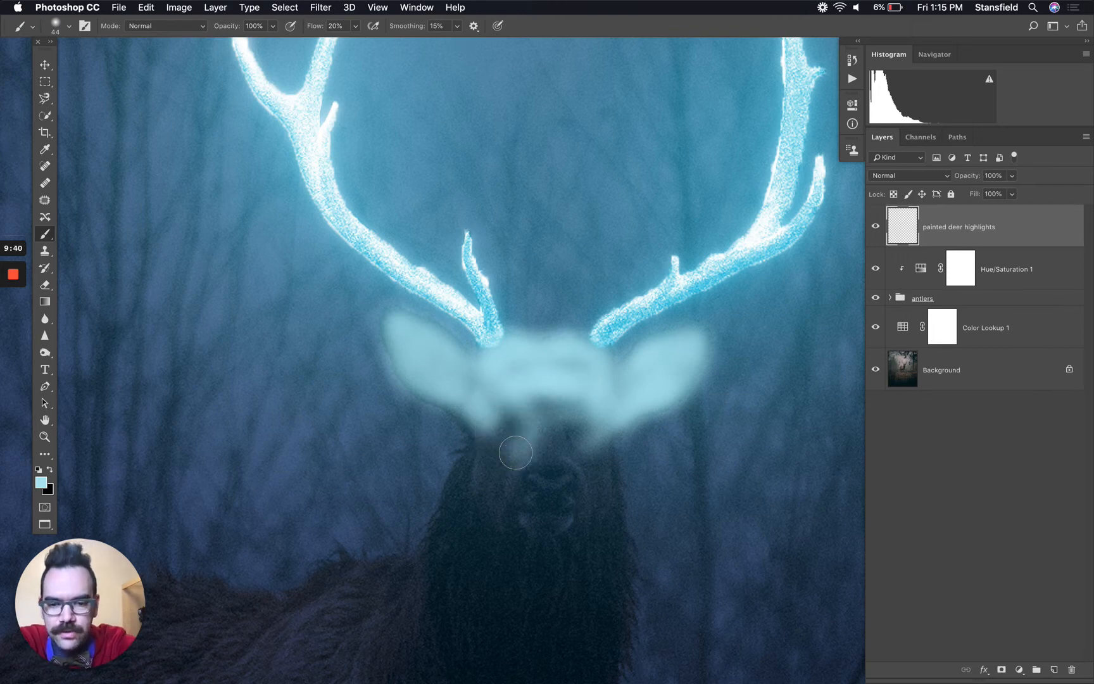
Enlarge the brush to 70 px and paint highlights over the forehead and muzzle and down both sides of the neck.
key(bracketright)
key(bracketright)
key(bracketright)
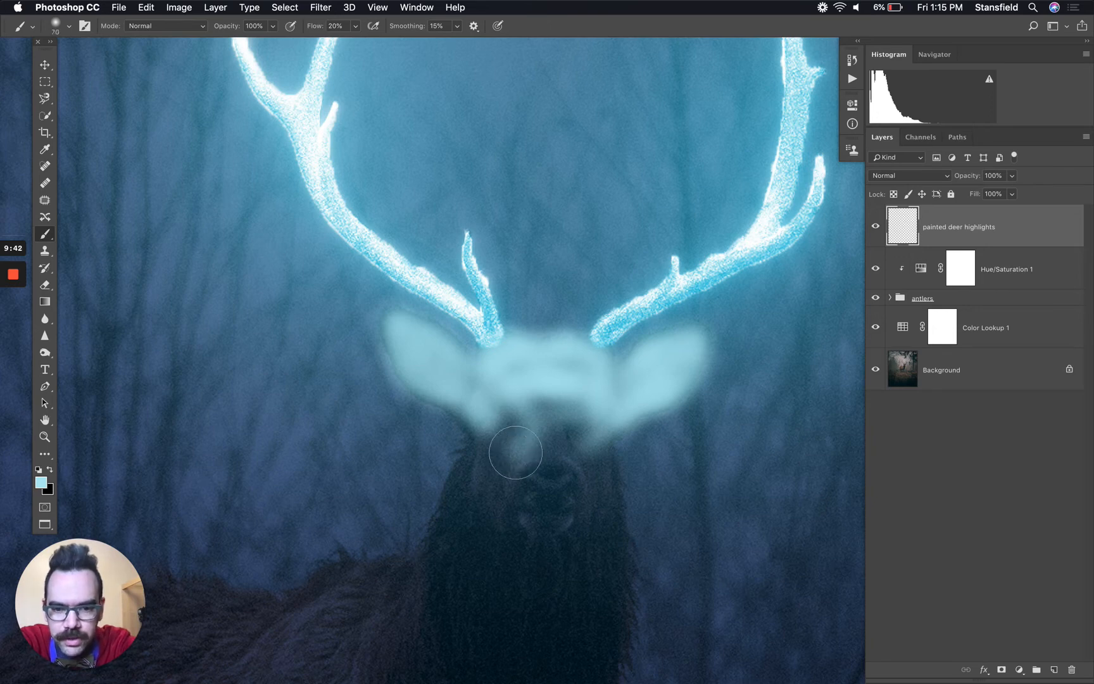
mouse_move(538, 405)
mouse_down()
mouse_move(570, 447)
mouse_move(541, 436)
mouse_move(532, 420)
mouse_move(572, 457)
mouse_move(521, 442)
mouse_move(545, 421)
mouse_move(584, 454)
mouse_move(510, 453)
mouse_move(552, 398)
mouse_move(526, 368)
mouse_move(587, 367)
mouse_up()
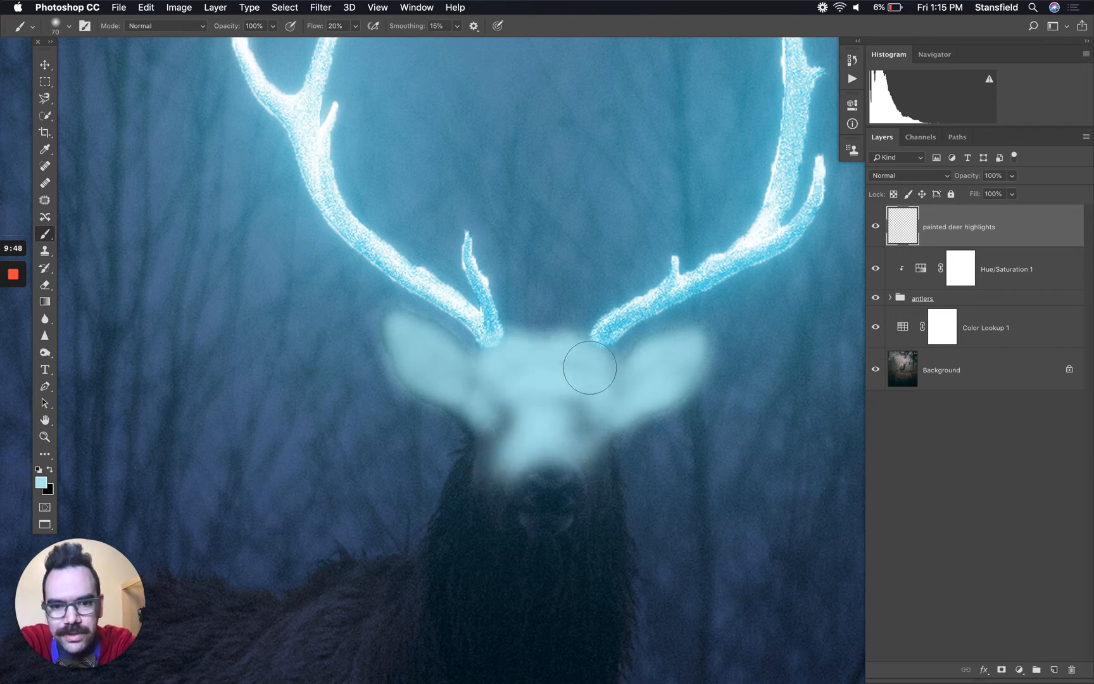
mouse_move(525, 428)
mouse_down()
mouse_move(582, 454)
mouse_move(616, 515)
mouse_move(608, 526)
mouse_up()
mouse_move(512, 457)
mouse_down()
mouse_move(467, 518)
mouse_move(496, 494)
mouse_move(481, 507)
mouse_up()
mouse_move(546, 462)
mouse_down()
mouse_move(557, 471)
mouse_move(542, 481)
mouse_move(548, 474)
mouse_up()
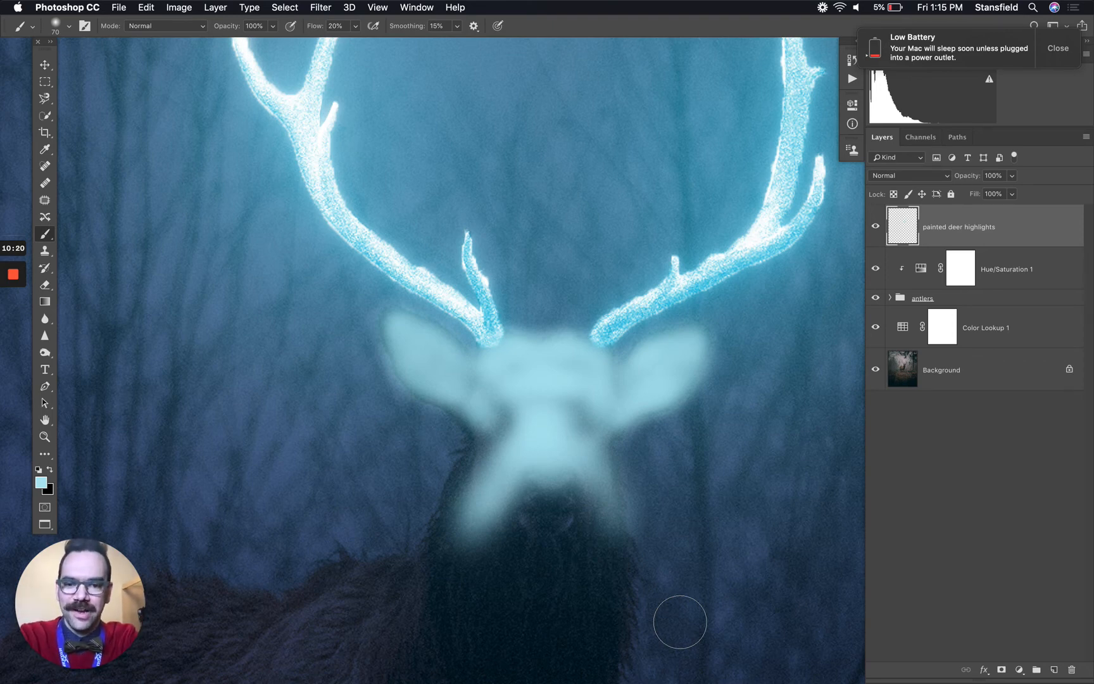
drag(497, 468, 429, 613)
drag(586, 505, 601, 641)
Enlarge the brush to 175 px and paint broad soft highlights along the deer's back, shoulder and chest.
key(super+minus)
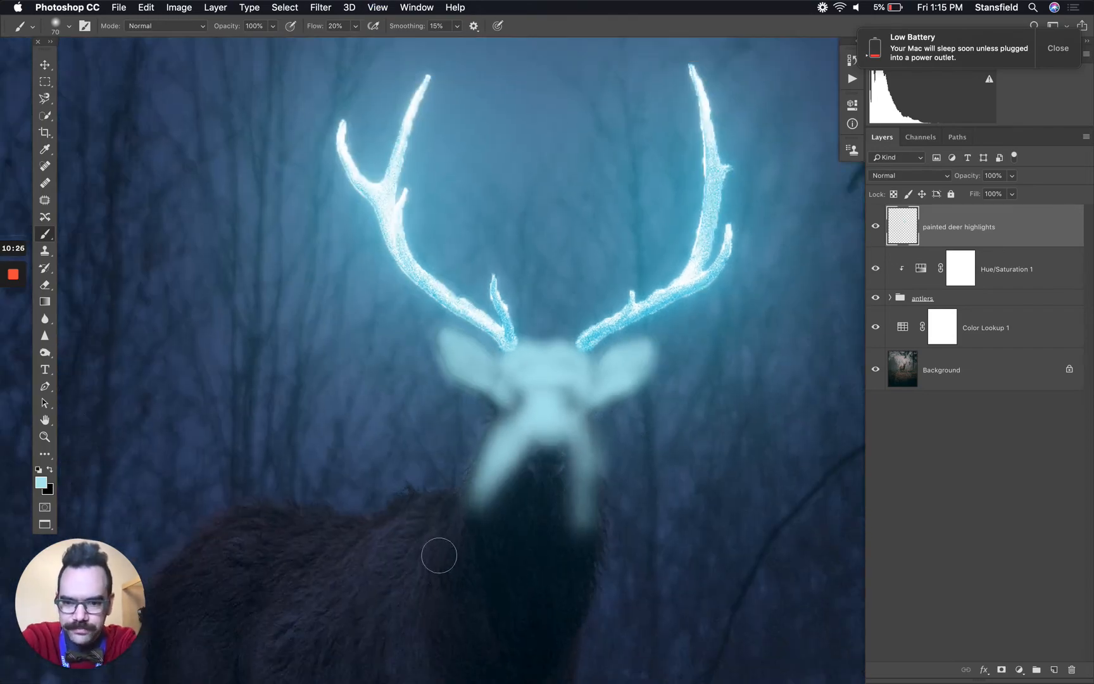
key(bracketright)
key(bracketright)
key(bracketright)
key(bracketright)
key(bracketright)
key(bracketright)
drag(456, 532, 333, 565)
mouse_move(422, 527)
mouse_down()
mouse_move(266, 565)
mouse_move(375, 599)
mouse_up()
drag(310, 547, 270, 592)
mouse_move(510, 502)
mouse_down()
mouse_move(499, 646)
mouse_move(509, 523)
mouse_move(499, 505)
mouse_move(397, 626)
mouse_up()
drag(565, 572, 514, 642)
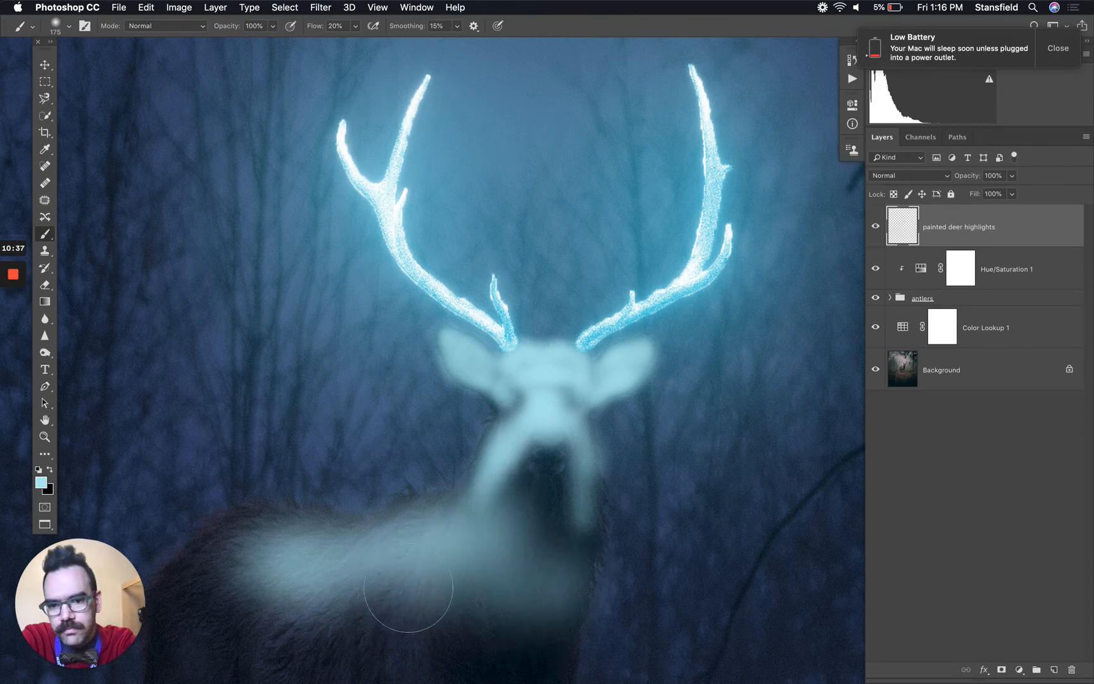
drag(409, 588, 349, 591)
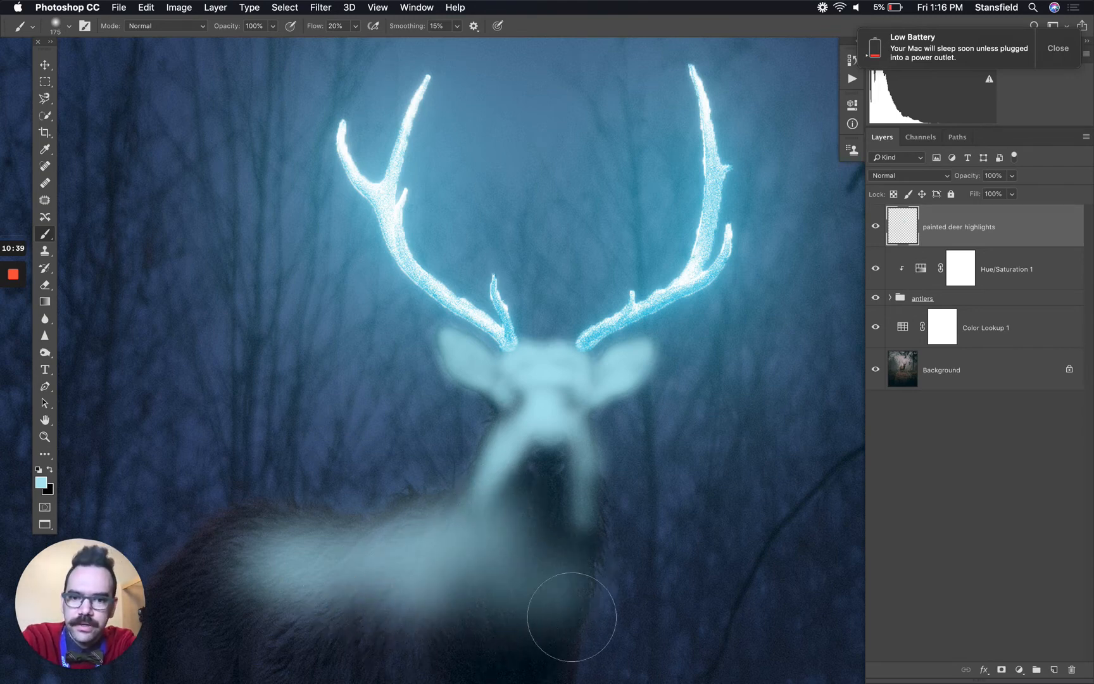
click(513, 421)
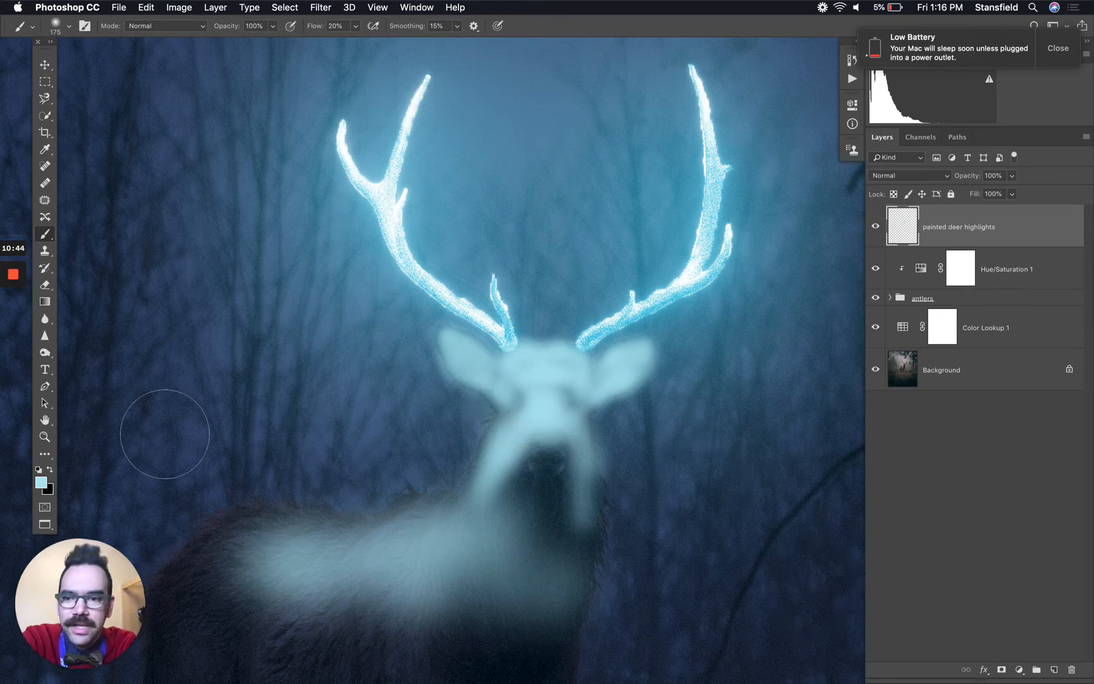
mouse_move(16, 299)
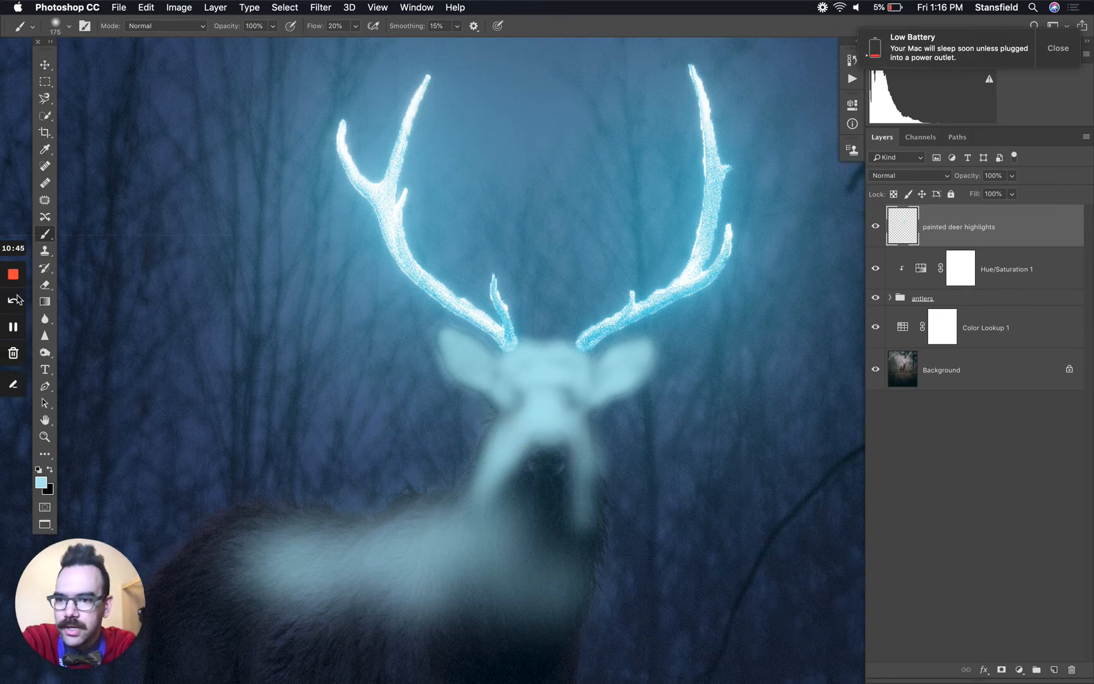
click(16, 332)
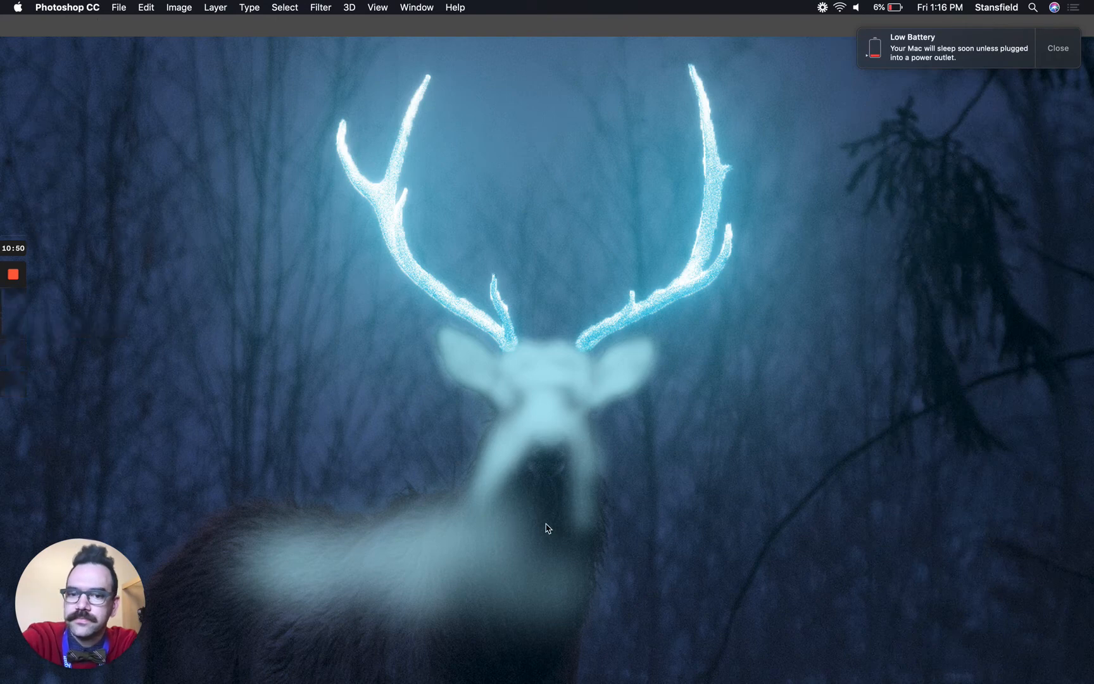
click(547, 527)
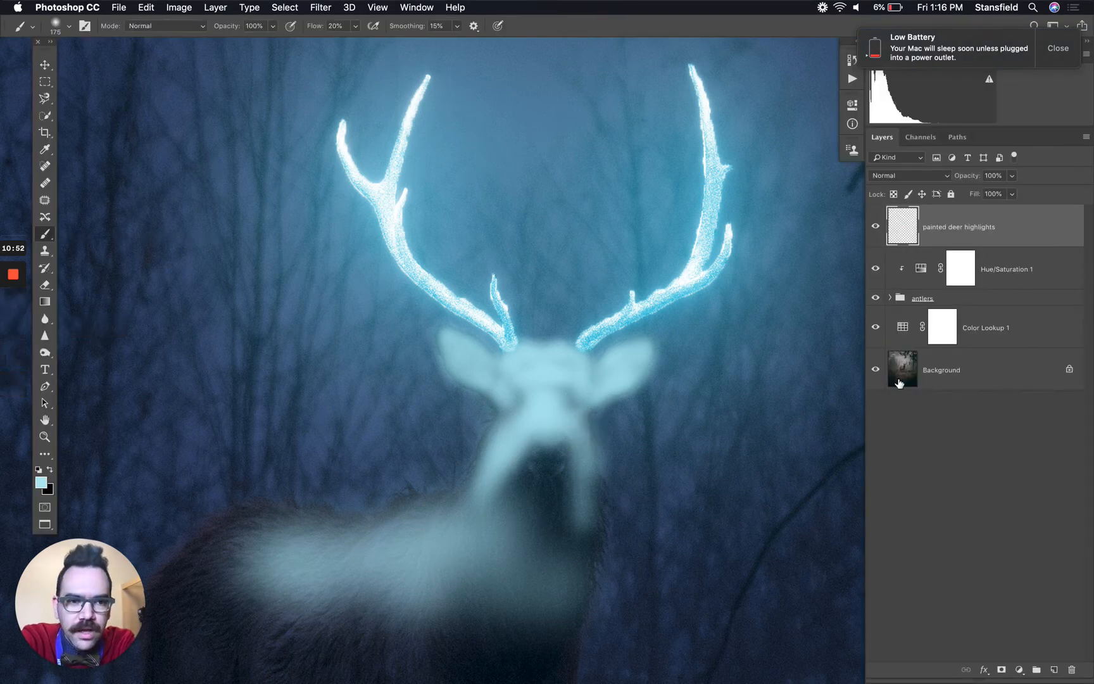
Set the "painted deer highlights" layer's blend mode to Color Dodge and its fill to 30%.
click(915, 176)
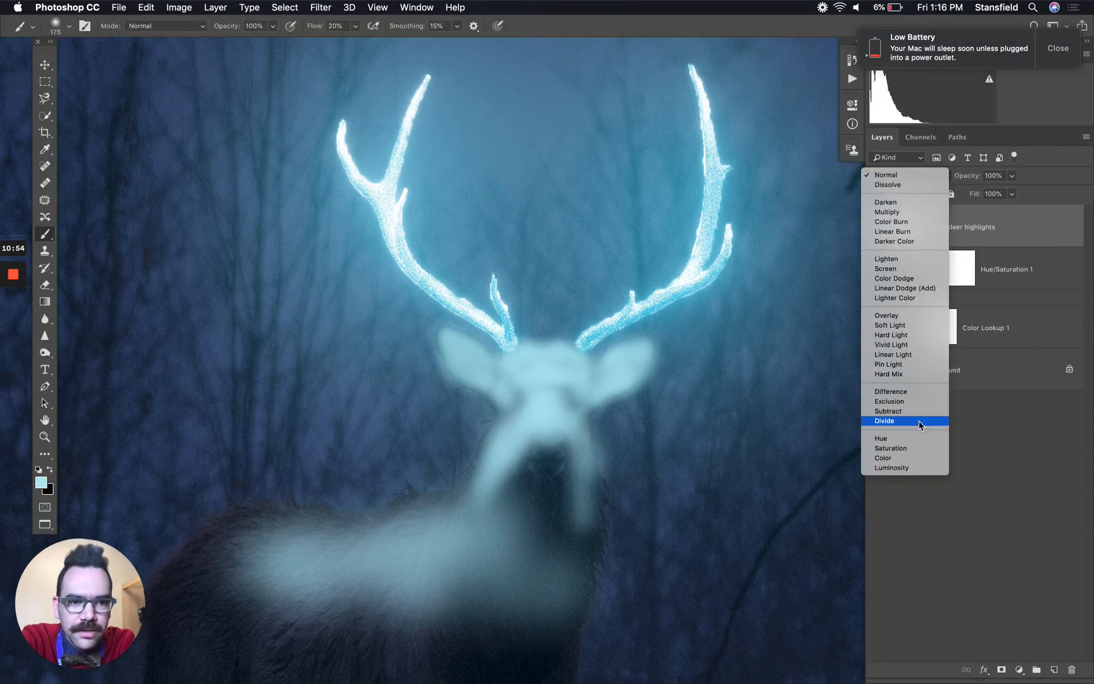
click(927, 278)
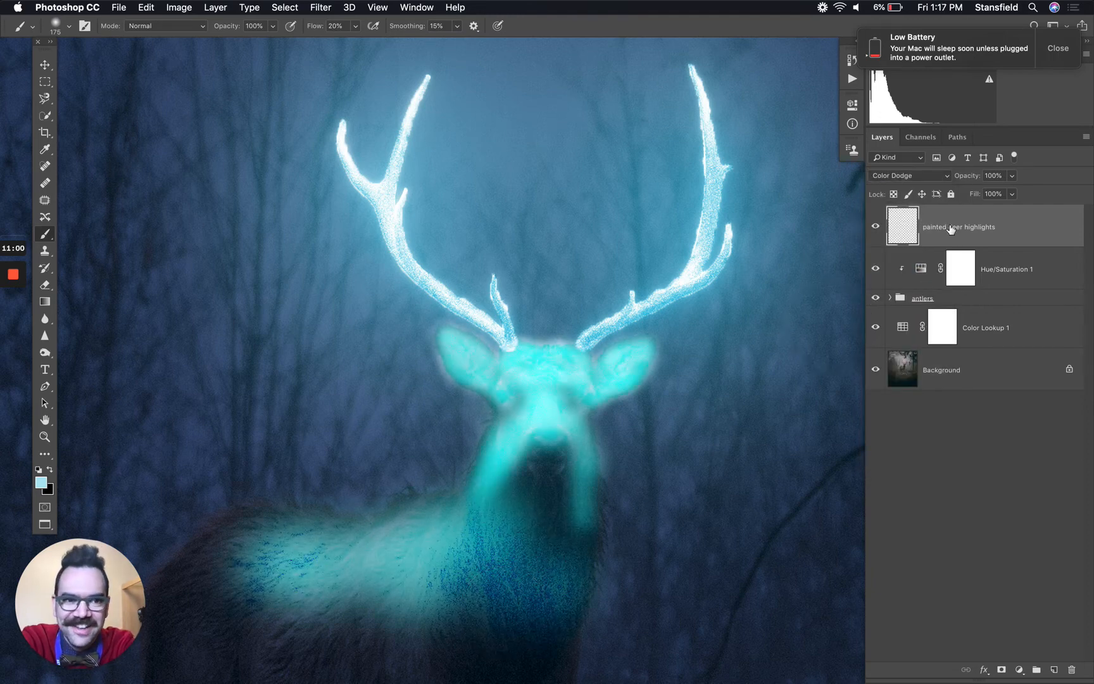
click(974, 196)
click(1057, 51)
drag(973, 201, 894, 201)
mouse_move(975, 193)
mouse_down()
mouse_move(994, 194)
mouse_move(962, 199)
mouse_up()
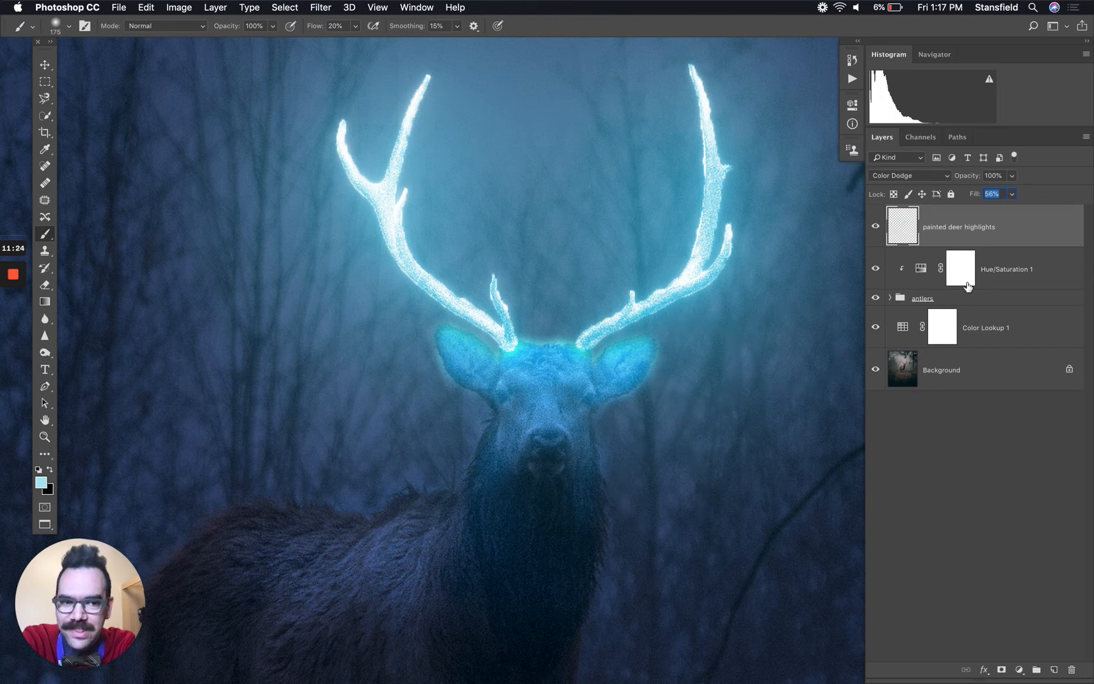
mouse_move(973, 196)
mouse_down()
mouse_move(924, 202)
mouse_move(1000, 195)
mouse_move(992, 207)
mouse_up()
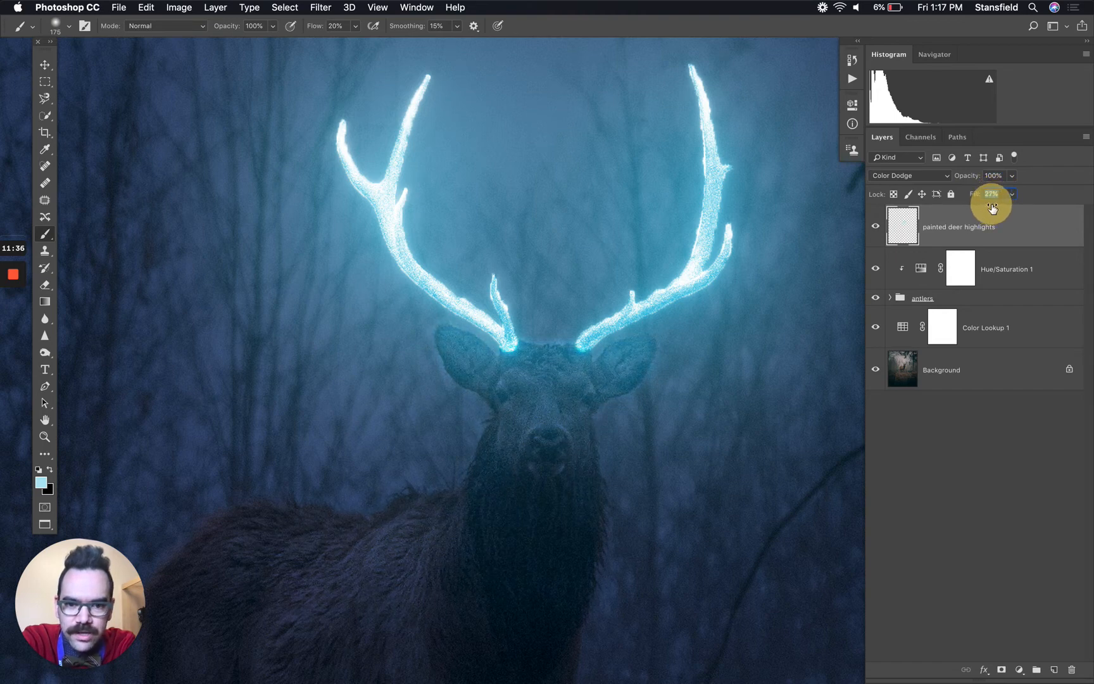
drag(993, 208, 995, 206)
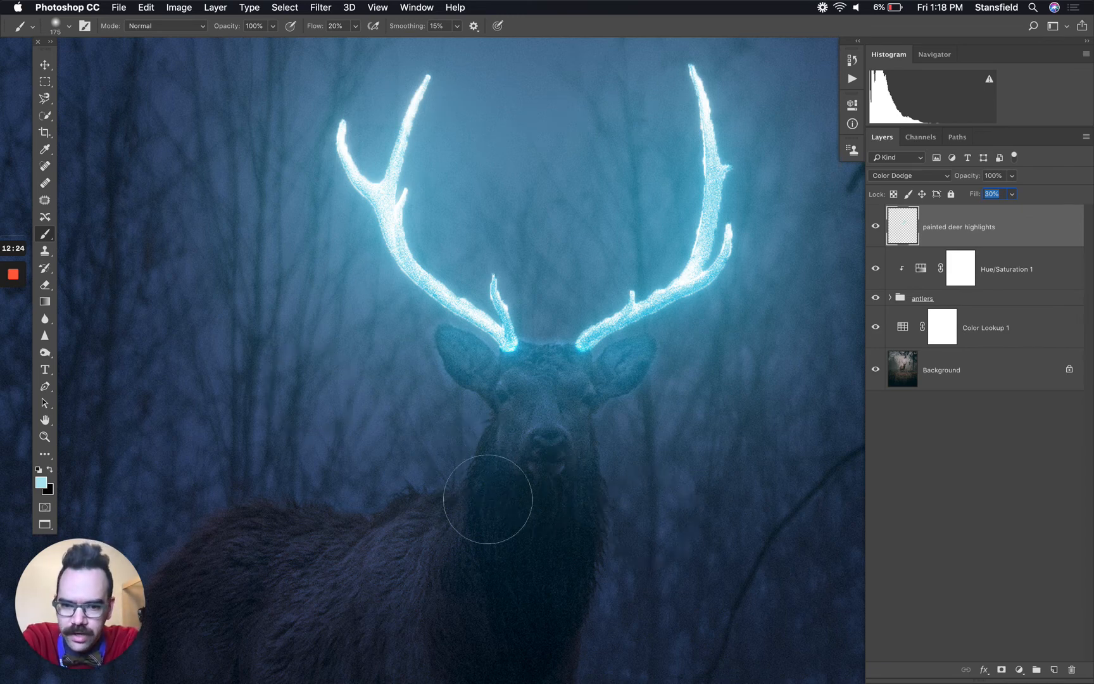
Paint additional highlights with the 175 px brush over the deer's chest and the upper part of its back.
drag(486, 585, 504, 496)
drag(501, 504, 501, 599)
click(501, 604)
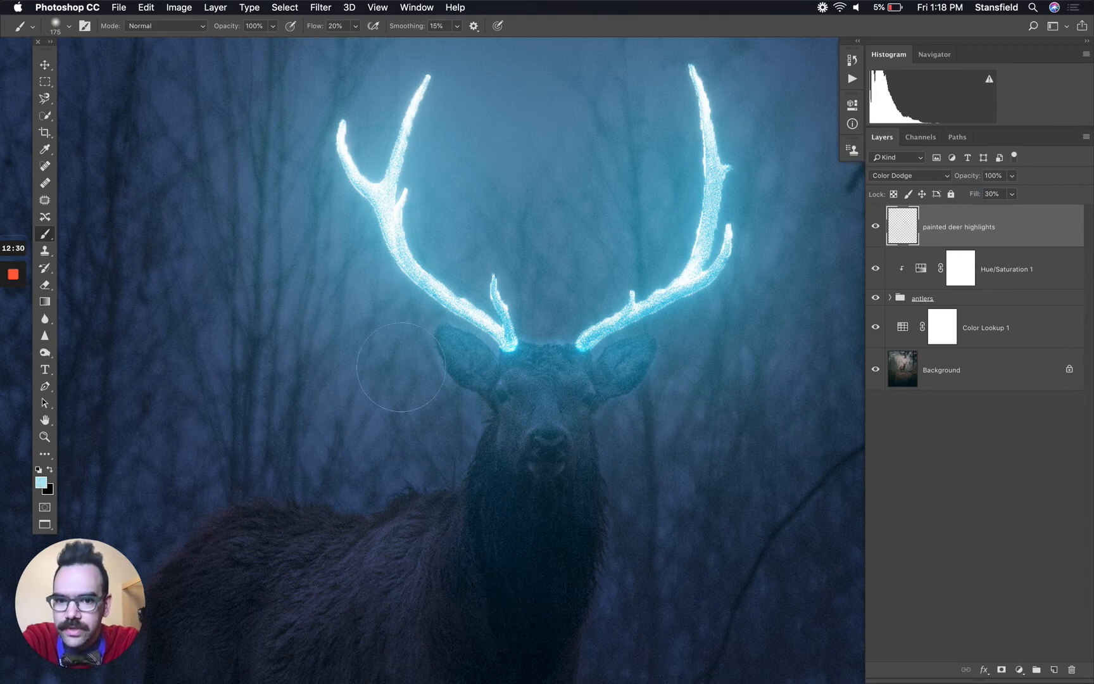
mouse_move(504, 610)
mouse_down()
mouse_move(510, 467)
mouse_move(501, 493)
mouse_up()
mouse_move(282, 542)
mouse_down()
mouse_move(278, 564)
mouse_move(270, 544)
mouse_move(244, 574)
mouse_up()
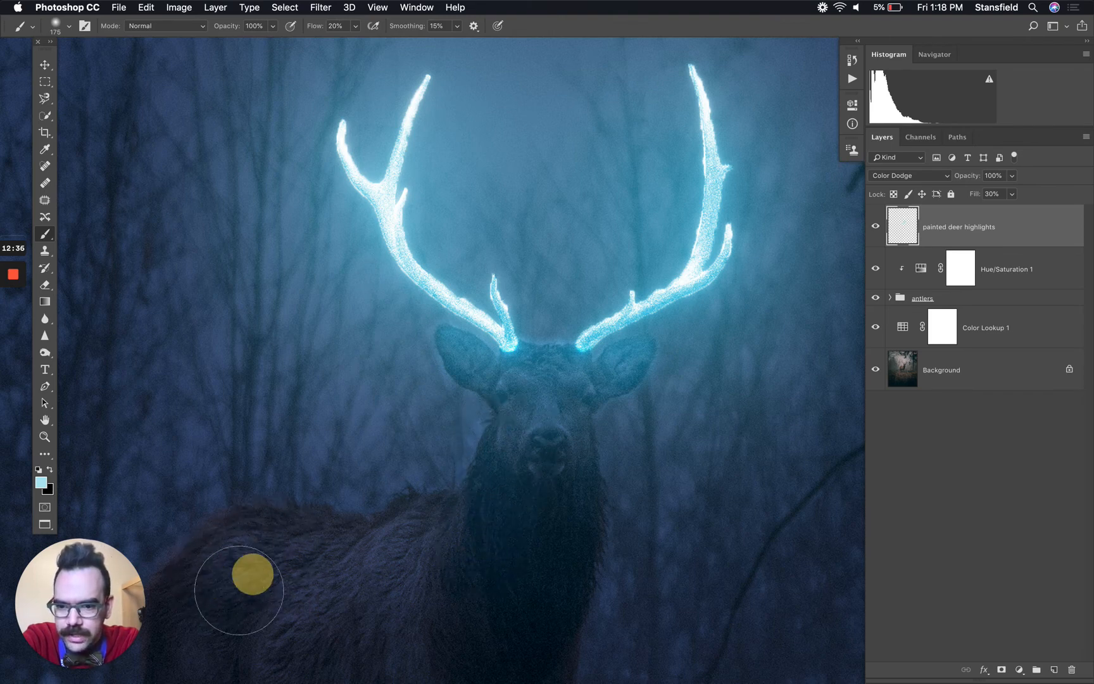
Paint another soft highlight stroke down the deer's shoulder and chest with the 175 px brush.
mouse_move(468, 556)
mouse_down()
mouse_move(482, 654)
mouse_move(520, 663)
mouse_up()
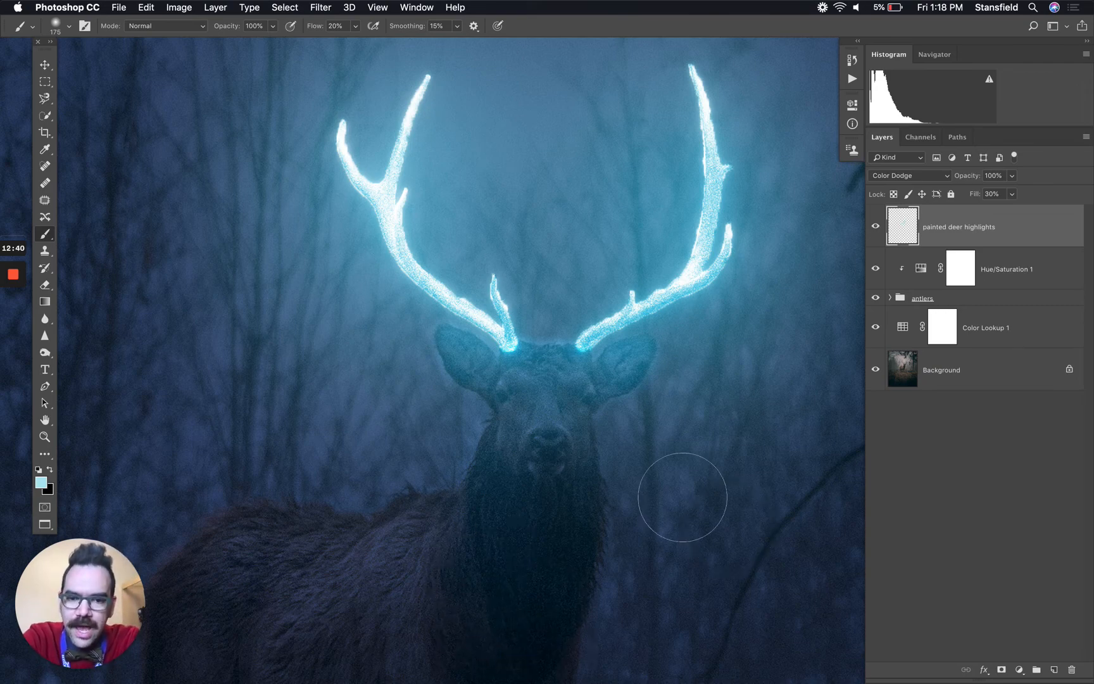
key(super+minus)
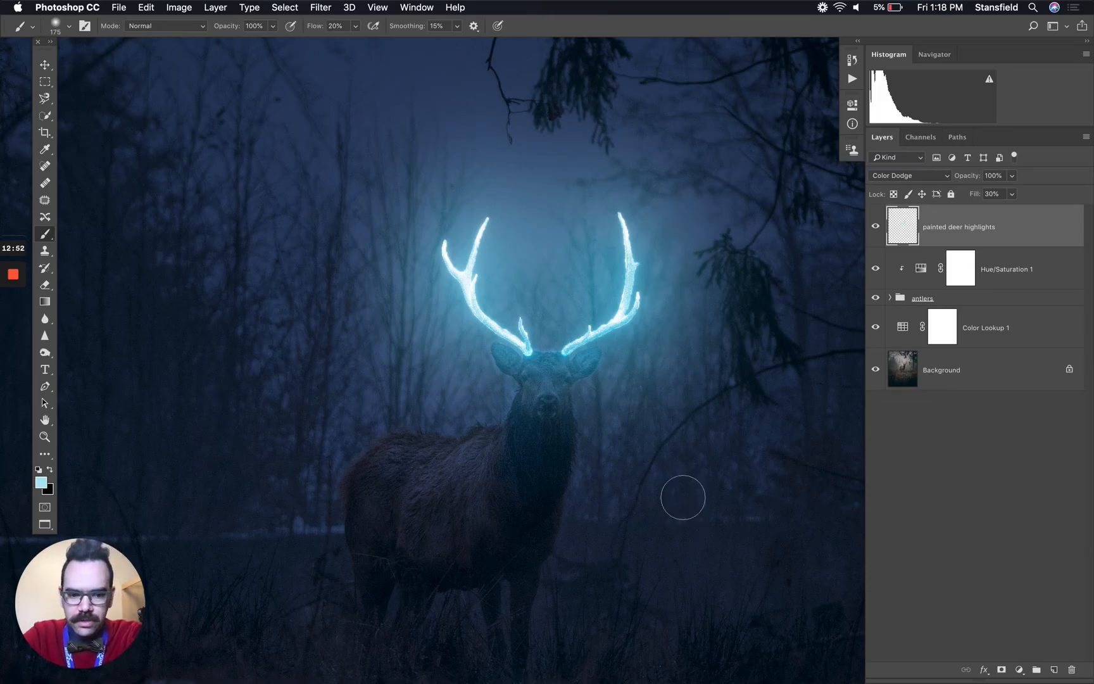
Set up the Eraser with a 35 px brush at 26% hardness for cleaning up around the deer's head.
key(super+equal)
key(super+equal)
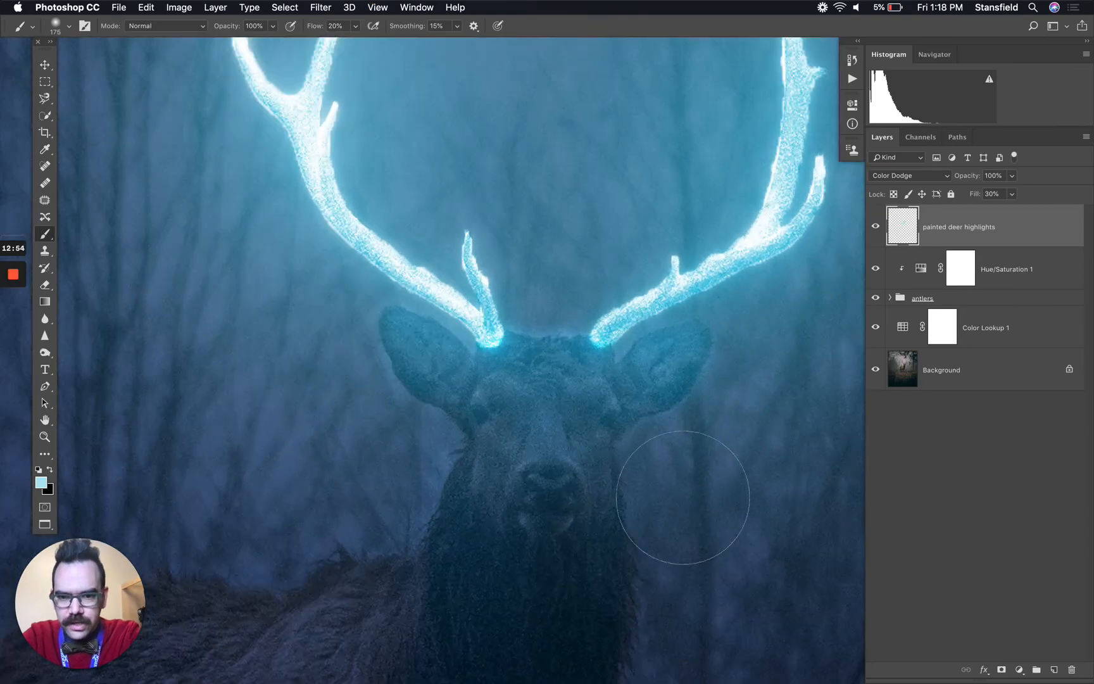
key(e)
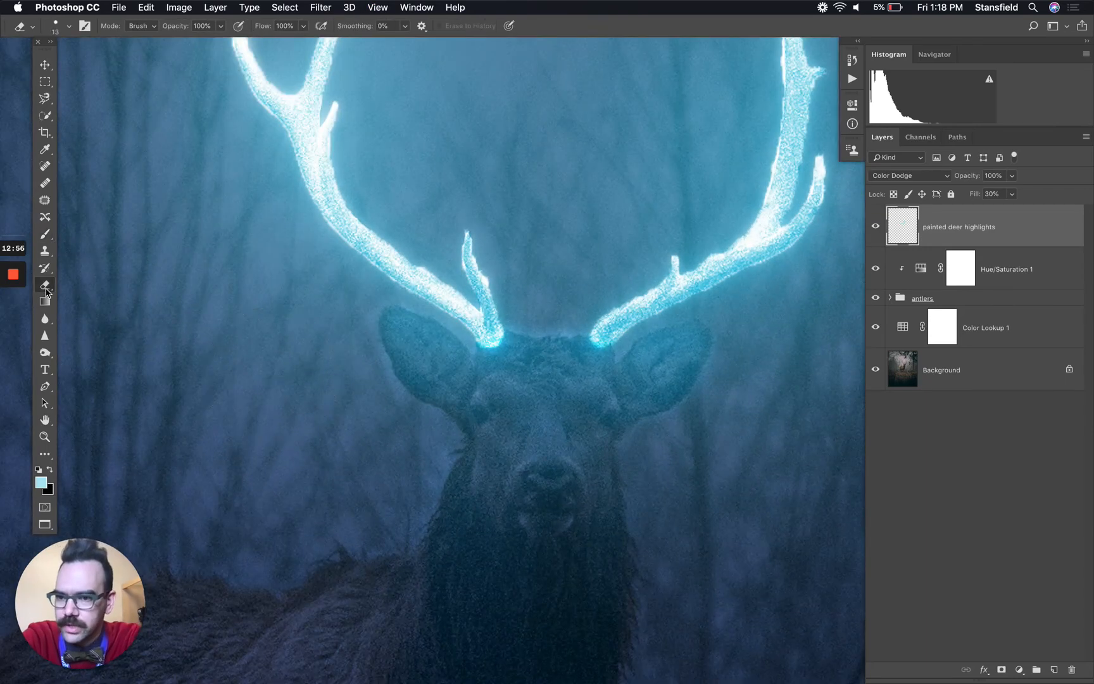
key(bracketright)
key(bracketright)
key(bracketright)
key(bracketright)
key(bracketright)
key(shift+bracketleft)
key(shift+bracketleft)
key(shift+bracketleft)
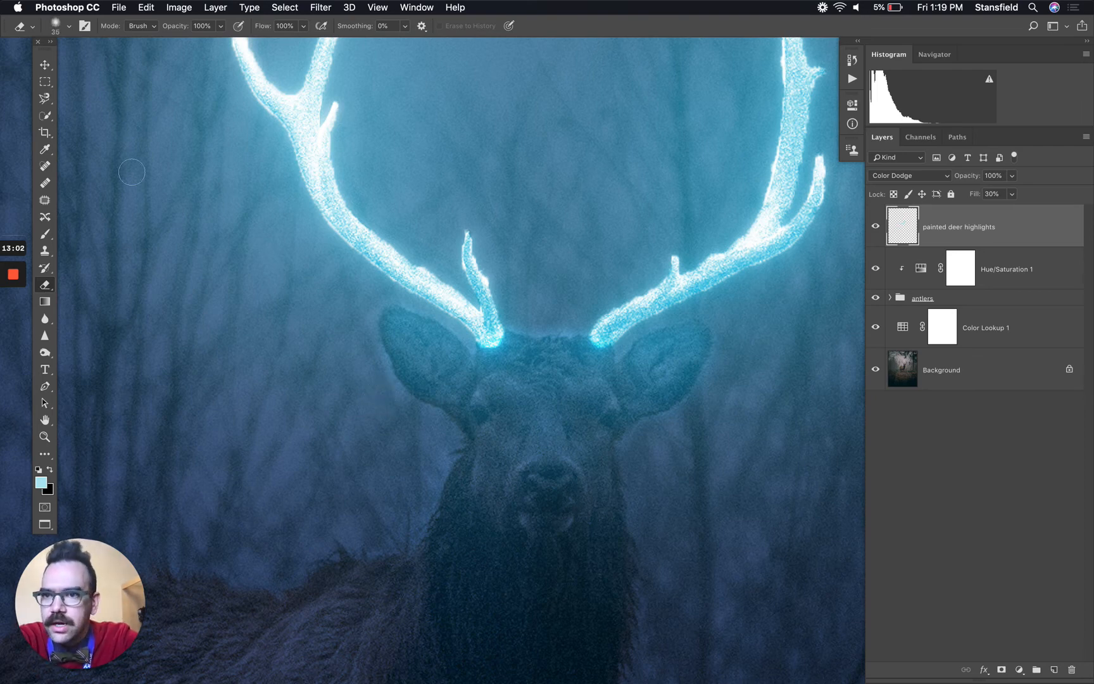
click(69, 26)
drag(88, 96, 96, 99)
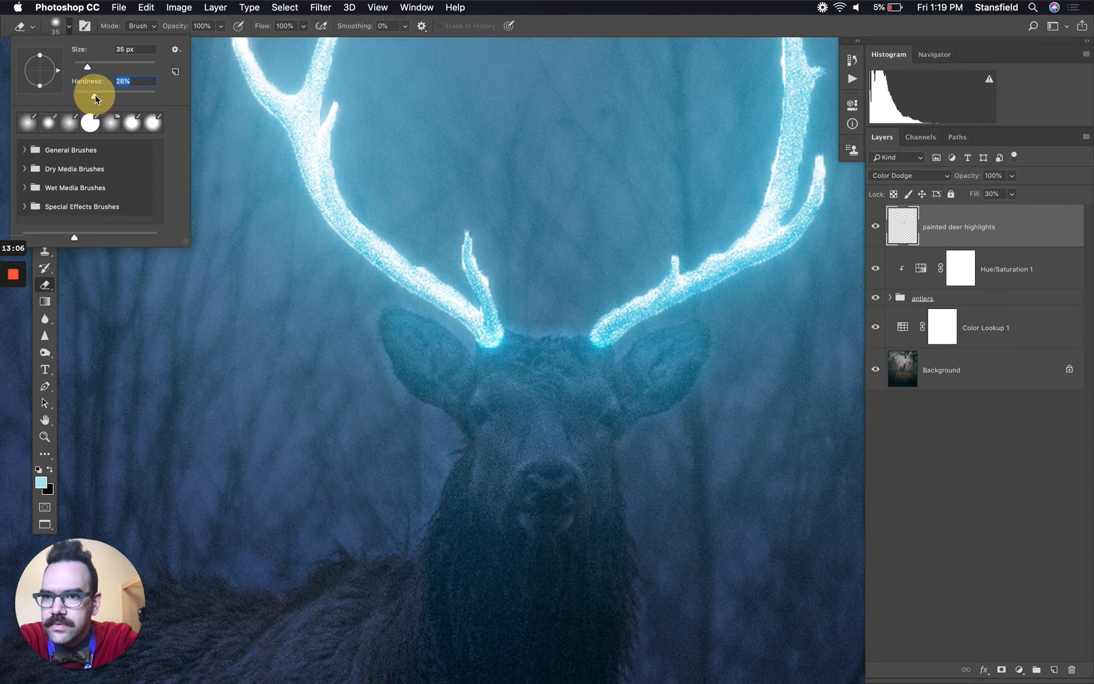
click(68, 27)
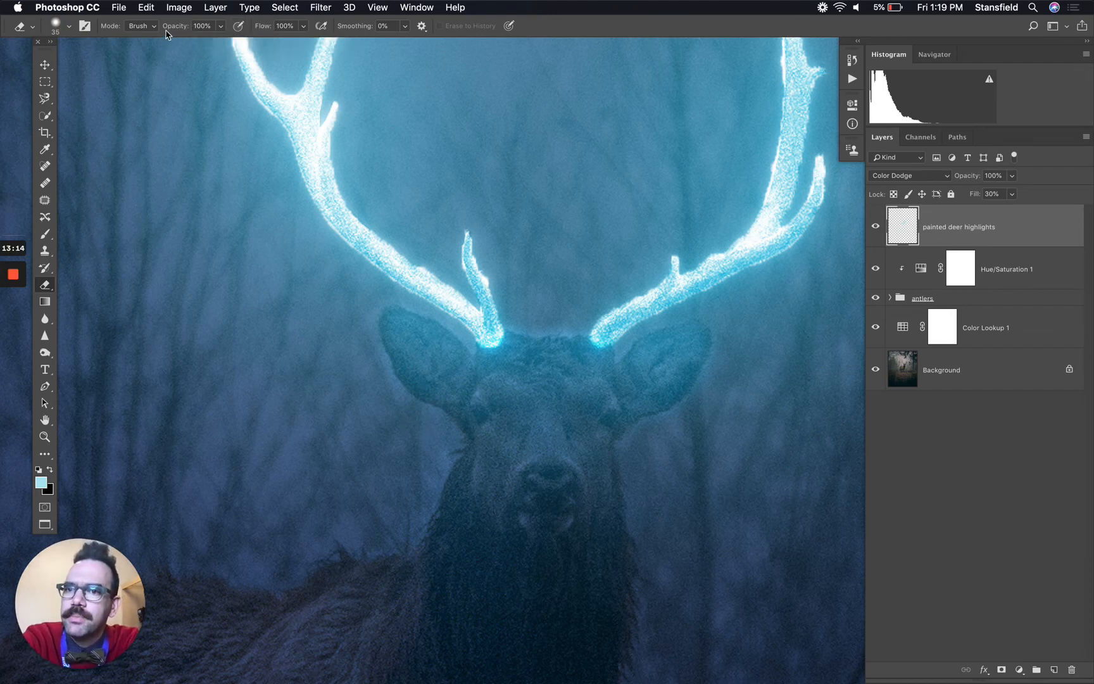
Erase the highlight spill around the outer edges of both ears on the "painted deer highlights" layer.
mouse_move(365, 337)
mouse_down()
mouse_move(389, 407)
mouse_move(438, 437)
mouse_move(385, 397)
mouse_move(362, 340)
mouse_move(379, 375)
mouse_move(366, 360)
mouse_move(383, 388)
mouse_move(359, 303)
mouse_move(362, 313)
mouse_move(376, 294)
mouse_move(437, 295)
mouse_up()
drag(735, 336, 704, 394)
mouse_move(717, 379)
mouse_down()
mouse_move(653, 437)
mouse_move(689, 425)
mouse_move(709, 401)
mouse_move(649, 427)
mouse_move(639, 468)
mouse_move(659, 424)
mouse_up()
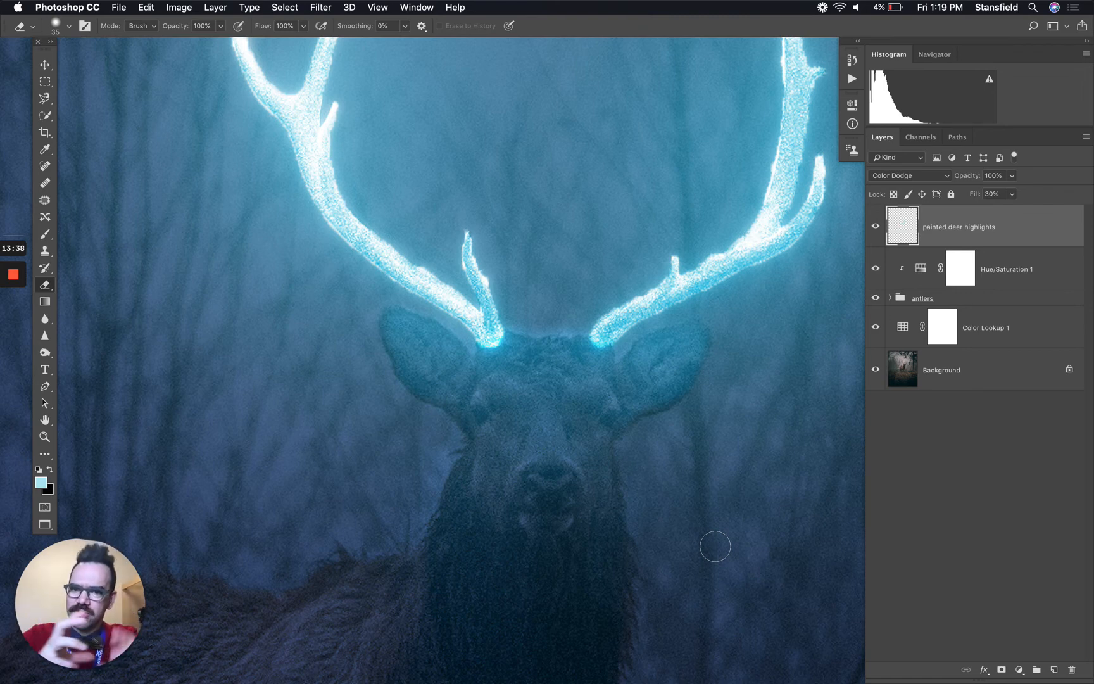
Set the eraser to 80 px with 0% hardness, 10% opacity and 10% flow.
key(bracketright)
key(bracketright)
key(shift+bracketleft)
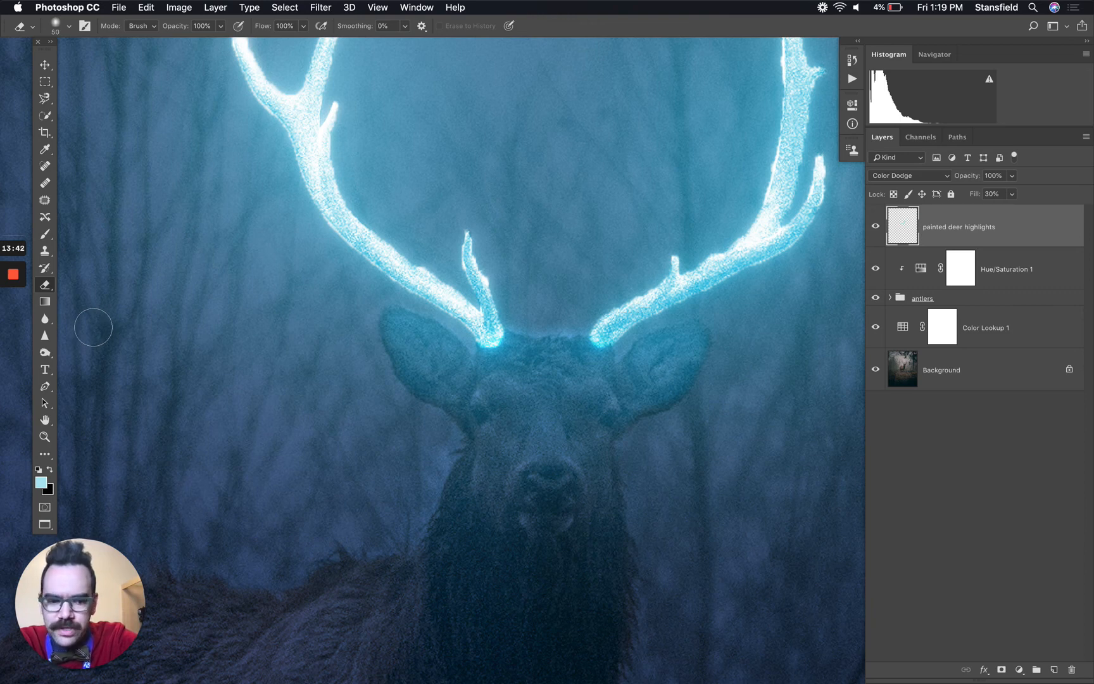
click(68, 26)
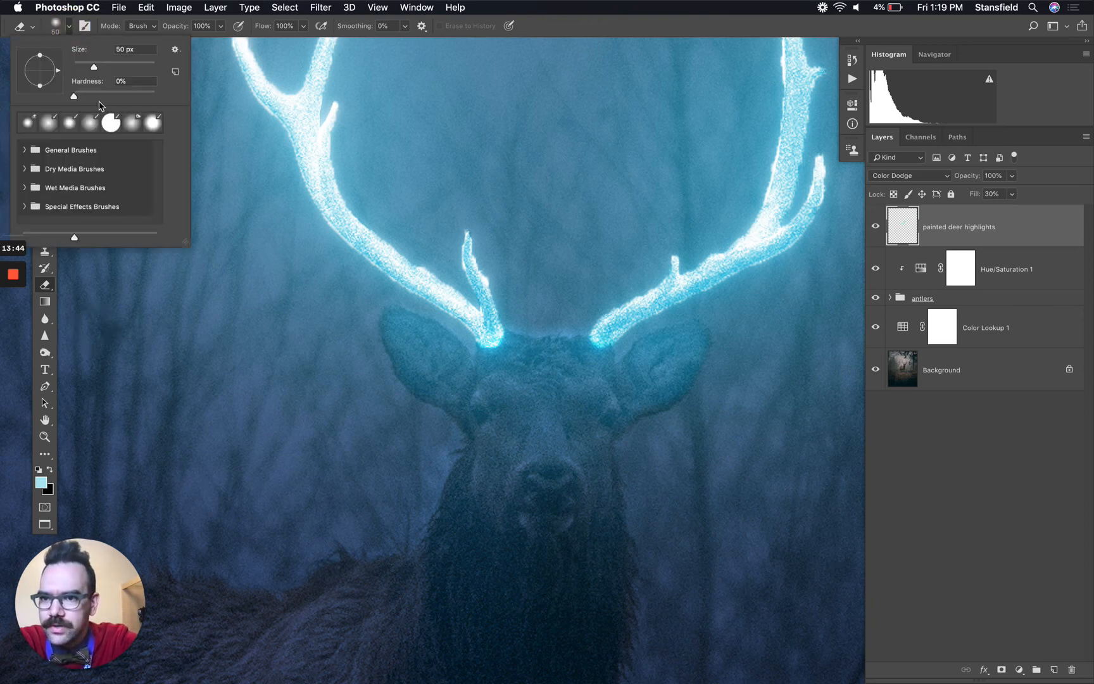
click(74, 97)
drag(94, 67, 96, 68)
key(Return)
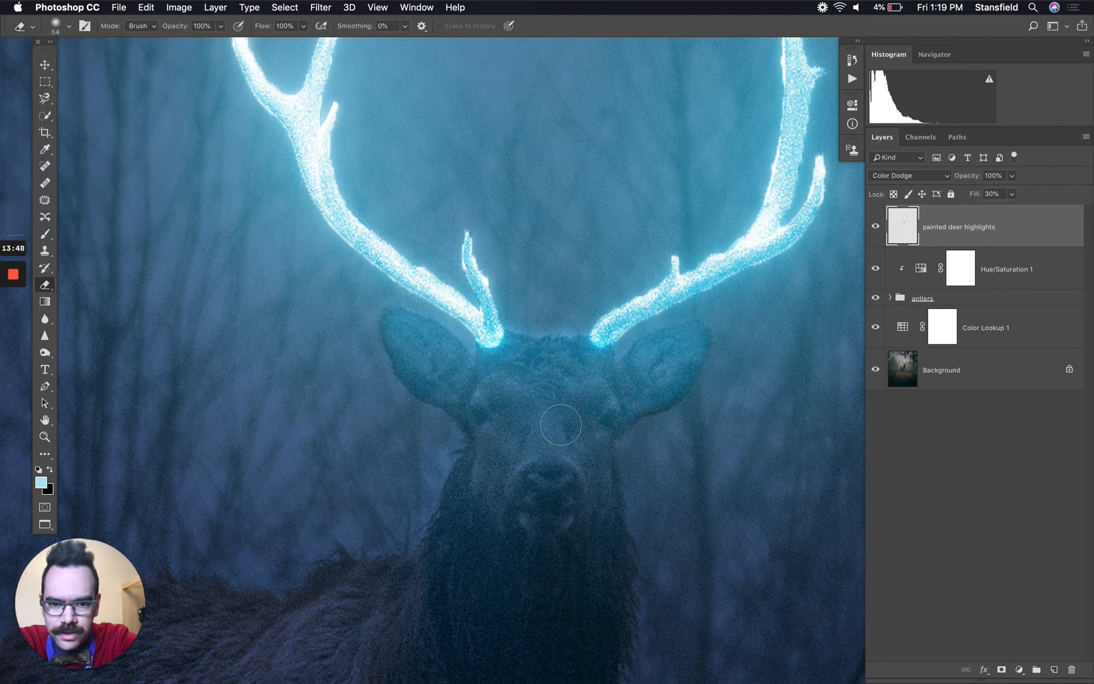
key(bracketright)
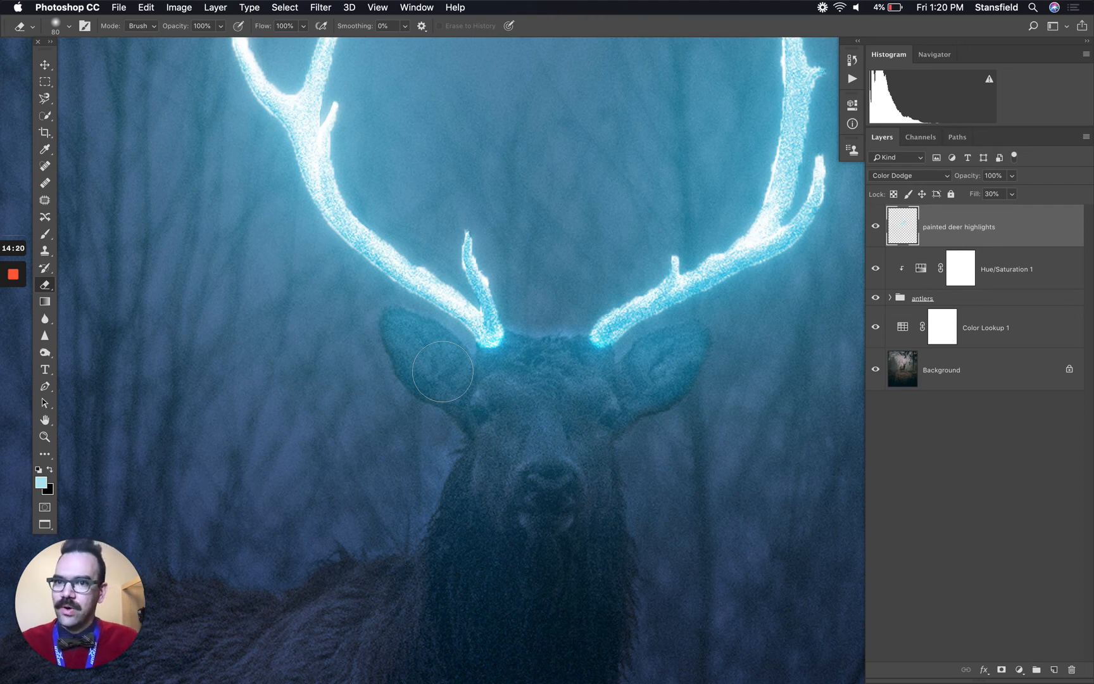
key(1)
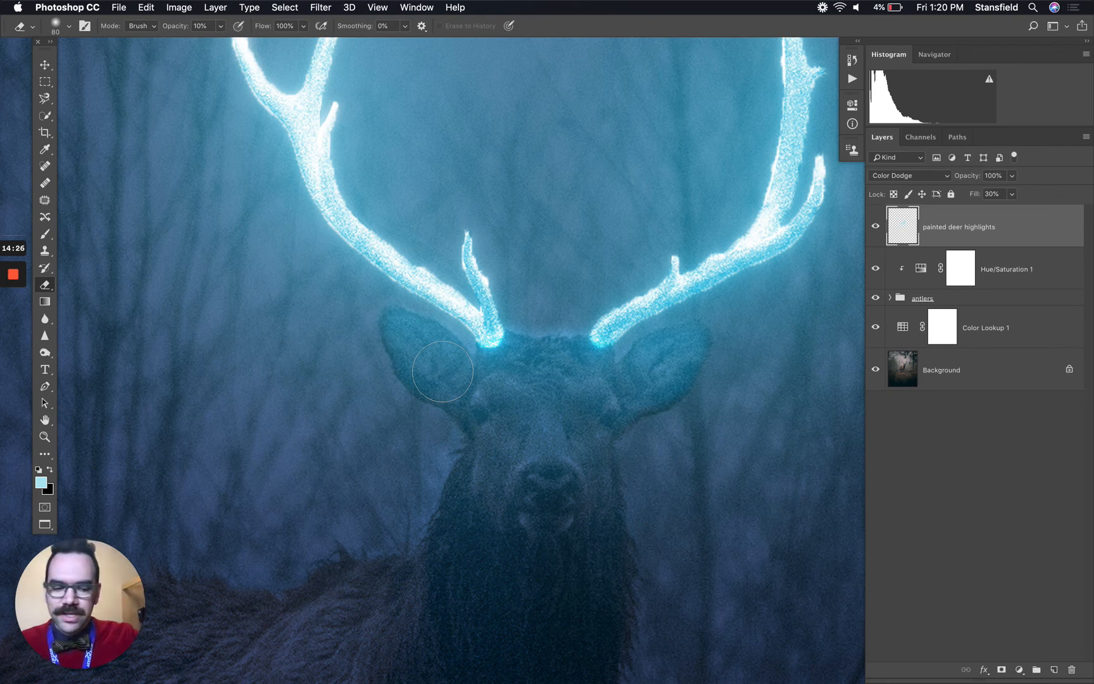
key(shift+1)
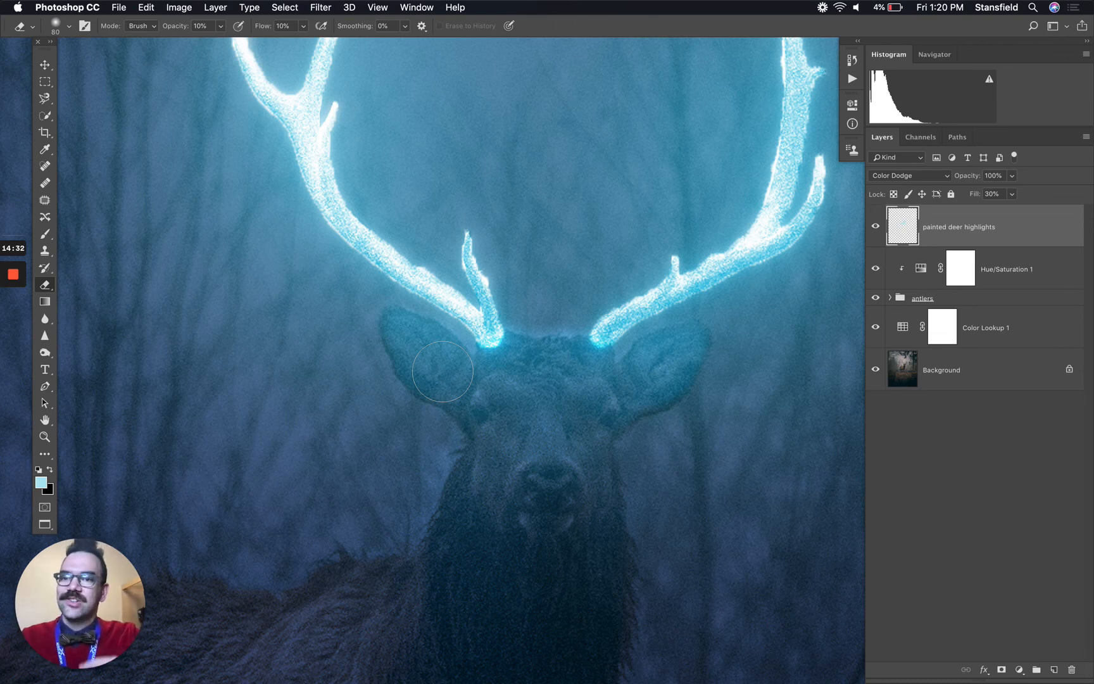
Lightly erase the painted highlights over the deer's ears, forehead and face, and compare the image with the highlights layer hidden.
mouse_move(443, 371)
mouse_down()
mouse_move(409, 354)
mouse_move(413, 332)
mouse_move(434, 345)
mouse_move(405, 324)
mouse_move(430, 352)
mouse_up()
click(466, 399)
key(super+minus)
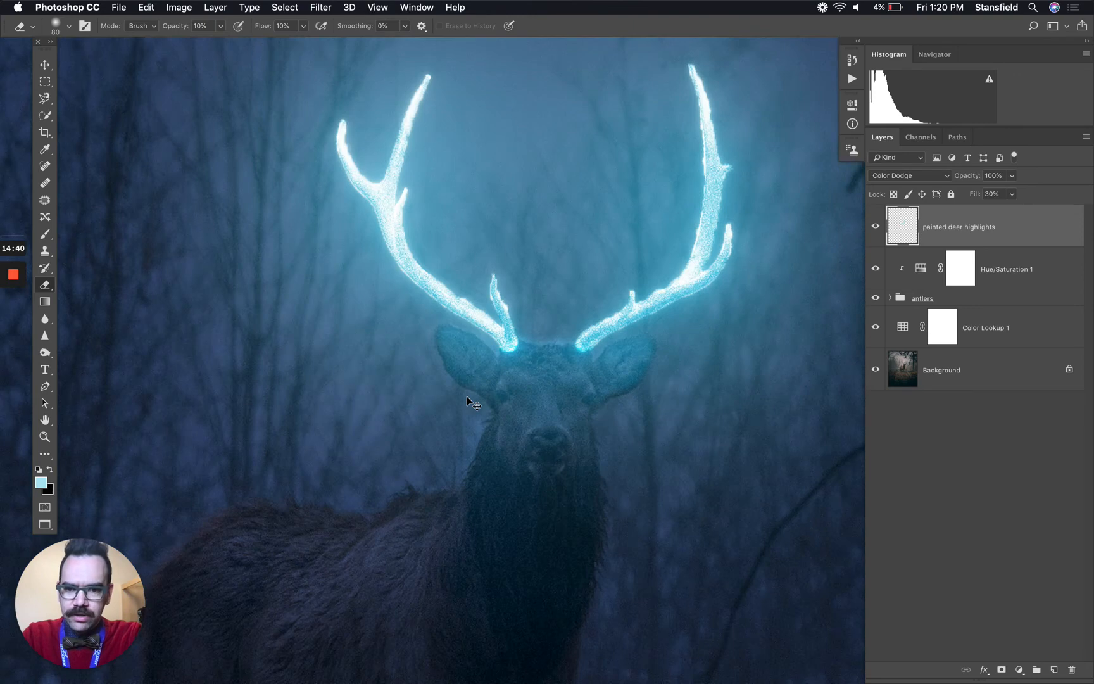
key(super+minus)
click(500, 350)
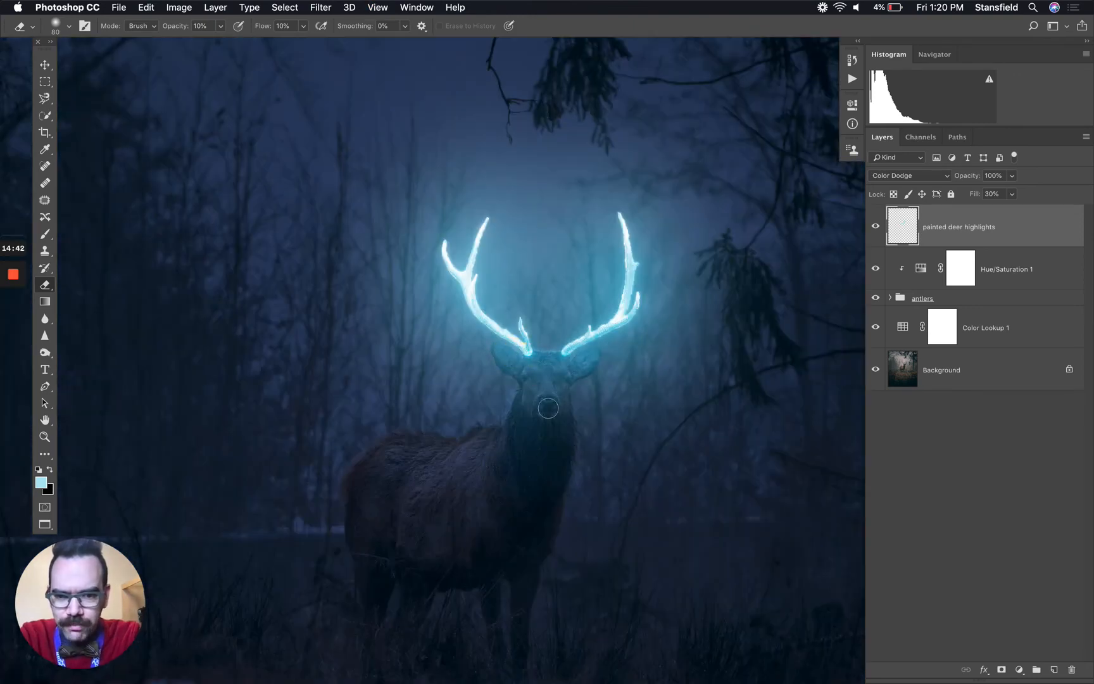
click(527, 362)
click(600, 350)
click(598, 348)
click(577, 365)
click(561, 384)
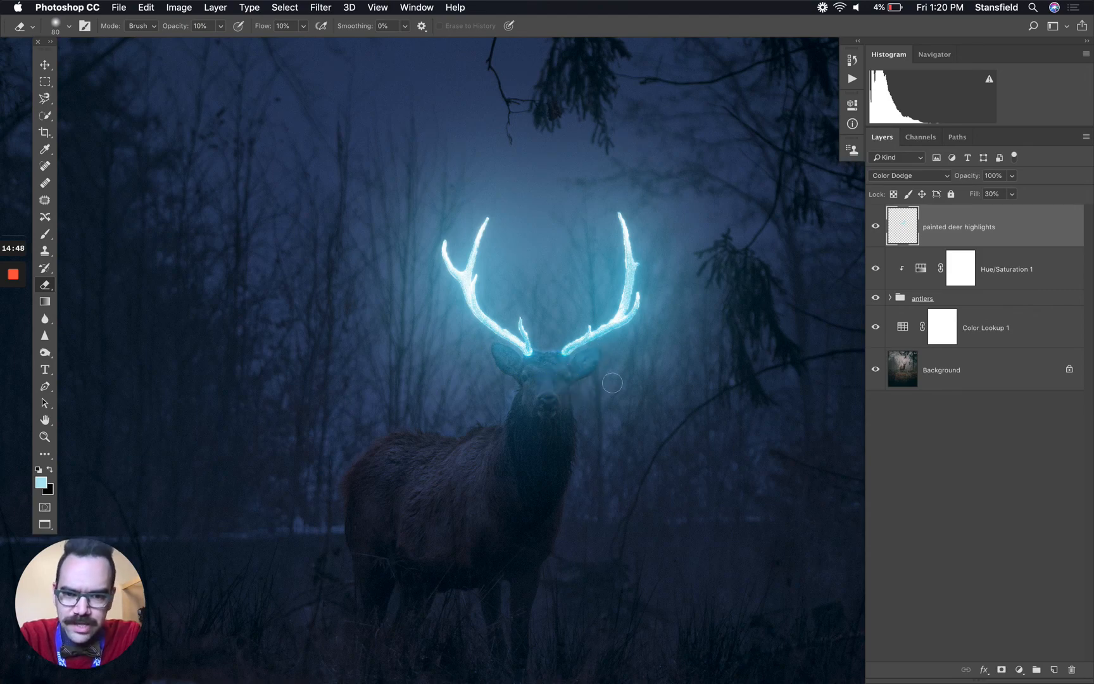
click(555, 380)
click(525, 366)
click(507, 357)
click(546, 381)
click(526, 359)
click(547, 359)
click(508, 368)
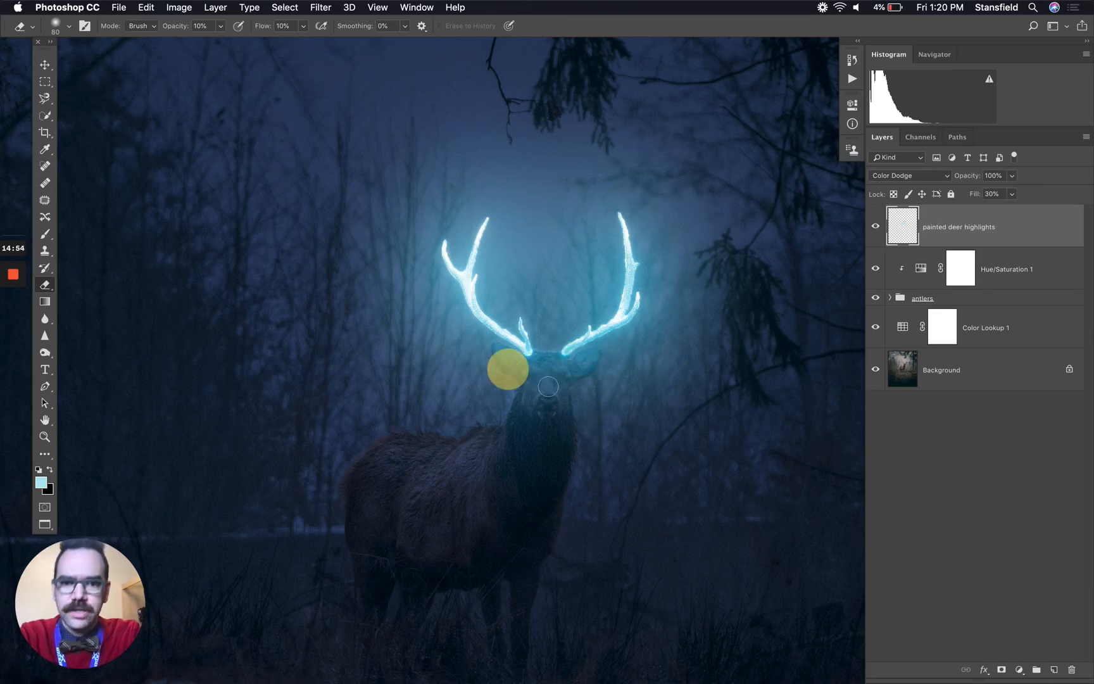
click(875, 226)
click(875, 227)
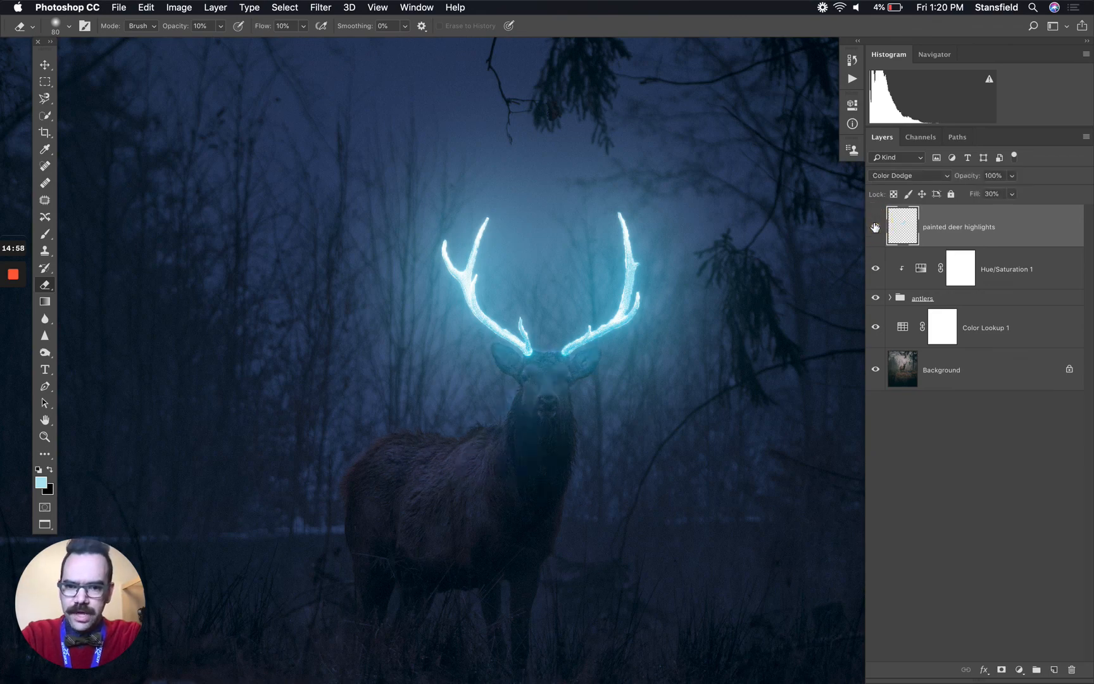
Lightly erase the highlight spill beside the deer's neck, above its back.
click(507, 412)
click(506, 414)
click(504, 417)
click(505, 415)
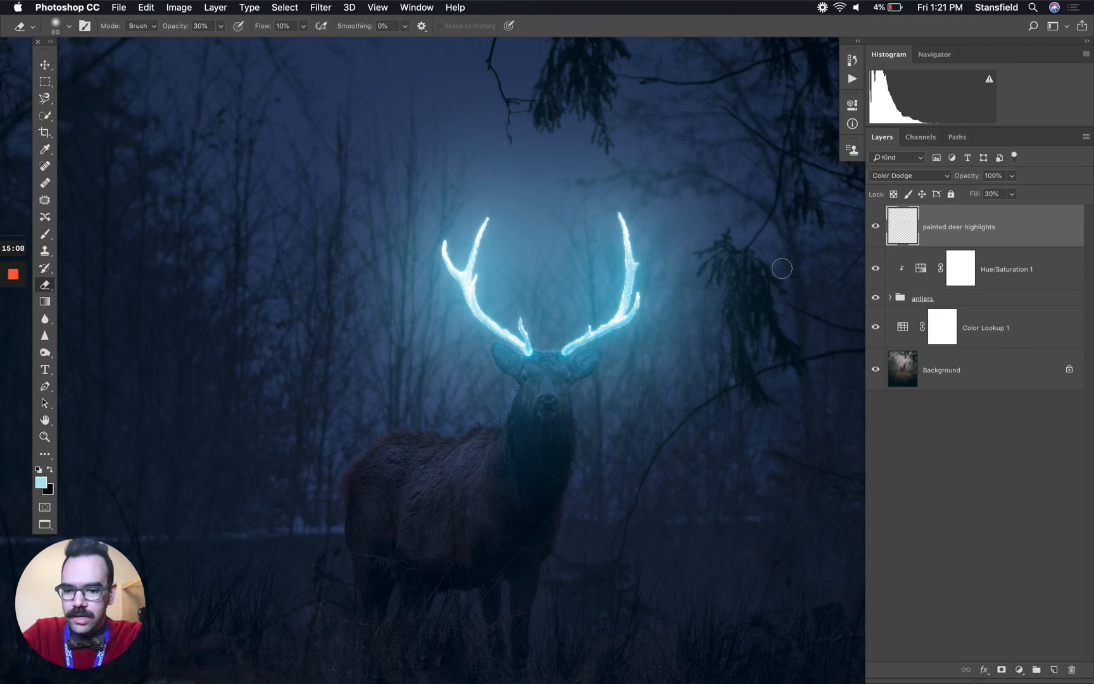
Raise the eraser's opacity and flow to 30% and erase excess highlight beside the neck, on the ears and along the muzzle.
key(shift+3)
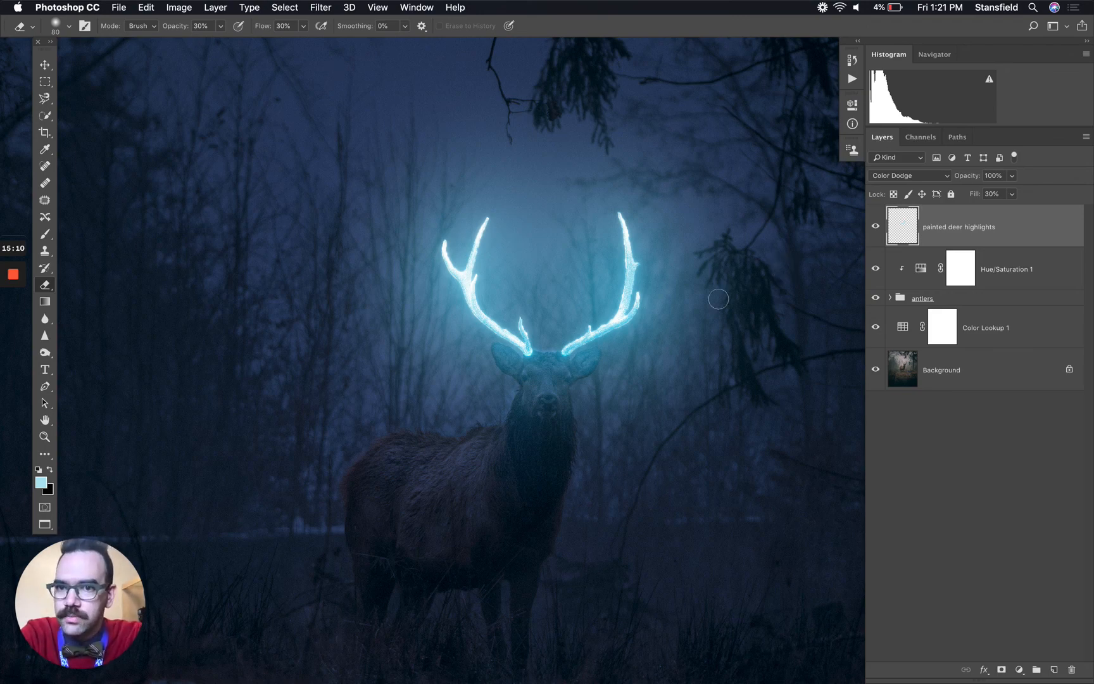
drag(511, 391, 499, 420)
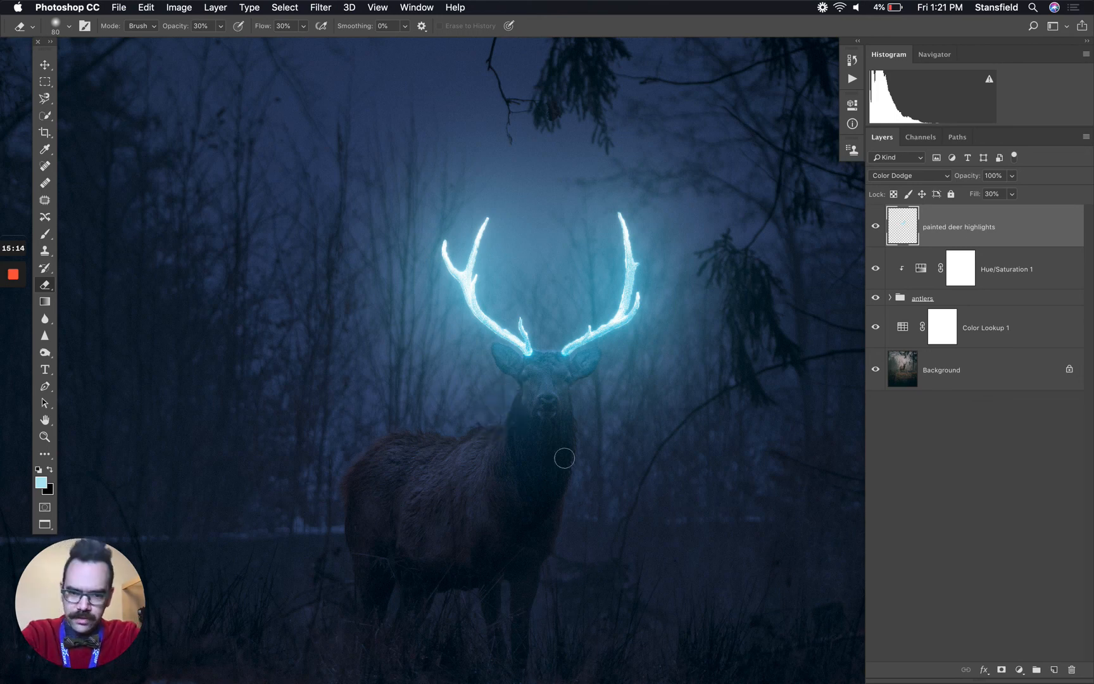
click(501, 350)
click(584, 362)
click(523, 407)
click(529, 412)
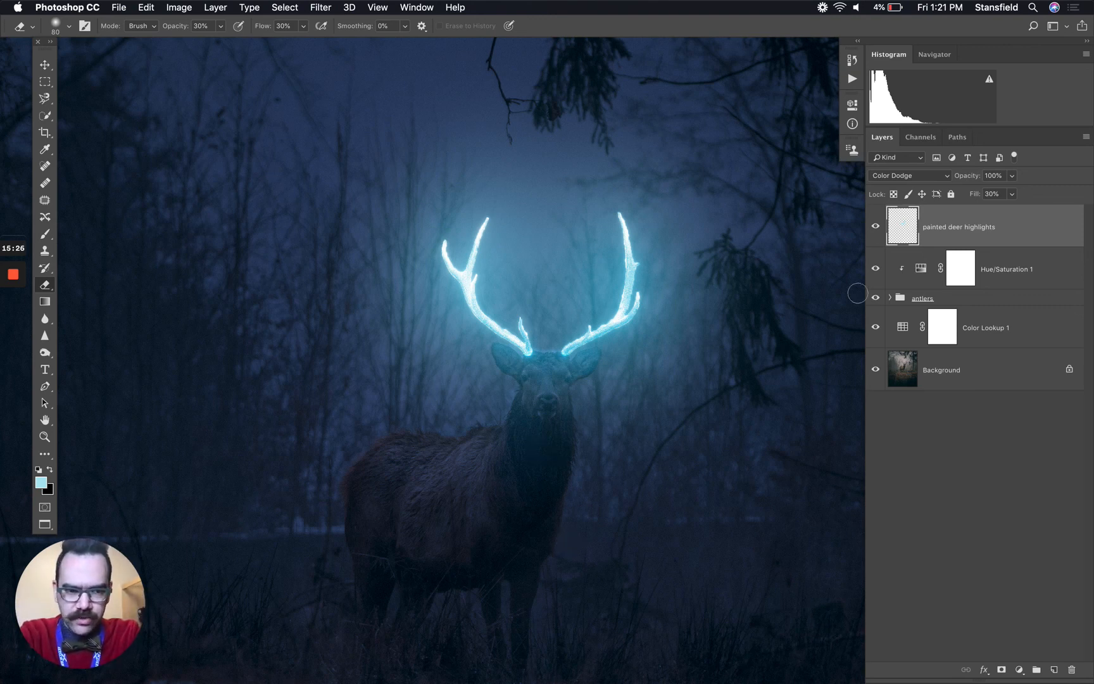
Erase the highlight spill along the front edge of the deer's chest, comparing the image with the highlights layer hidden and shown.
click(876, 228)
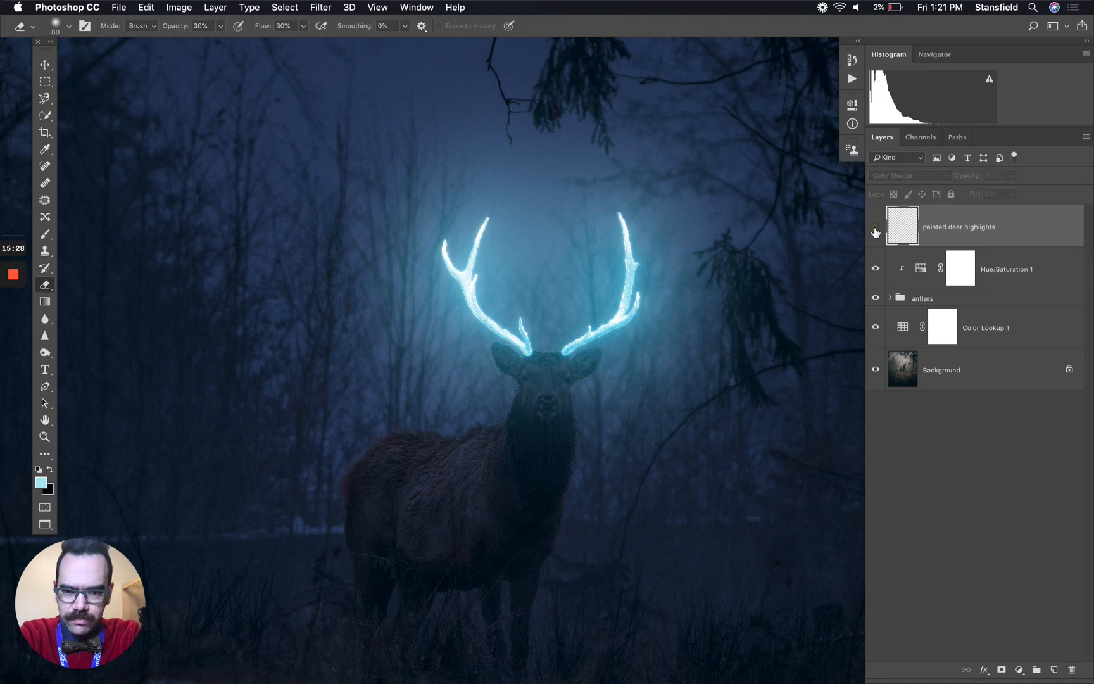
click(876, 230)
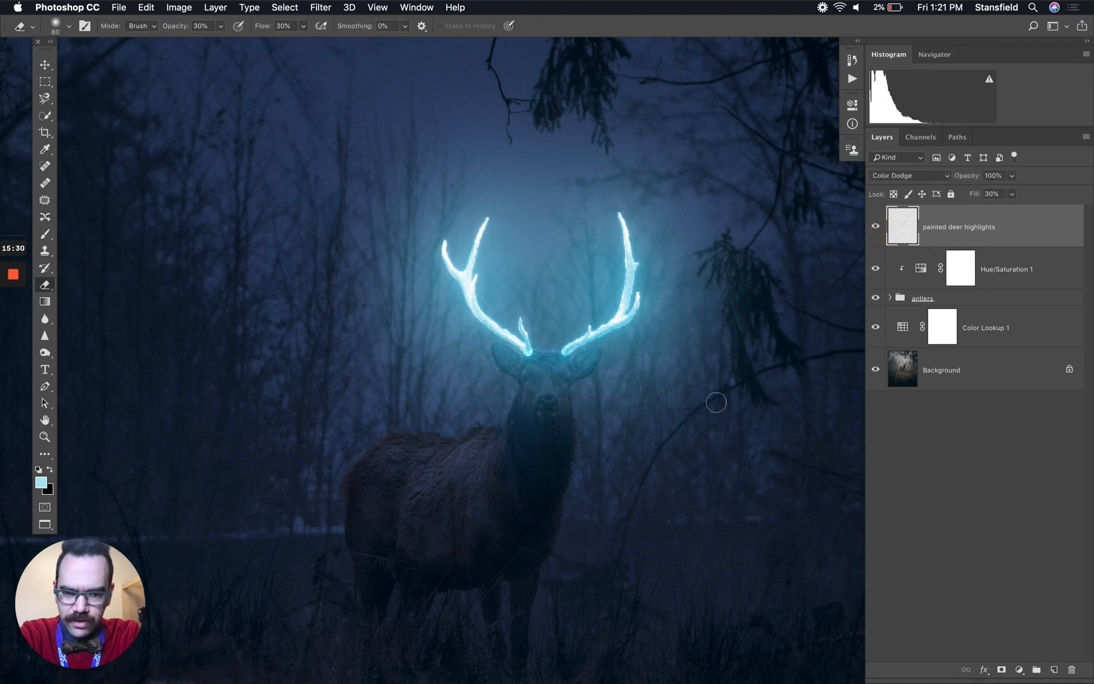
mouse_move(590, 451)
mouse_down()
mouse_move(583, 501)
mouse_move(589, 453)
mouse_move(587, 499)
mouse_move(573, 499)
mouse_move(579, 430)
mouse_move(579, 498)
mouse_up()
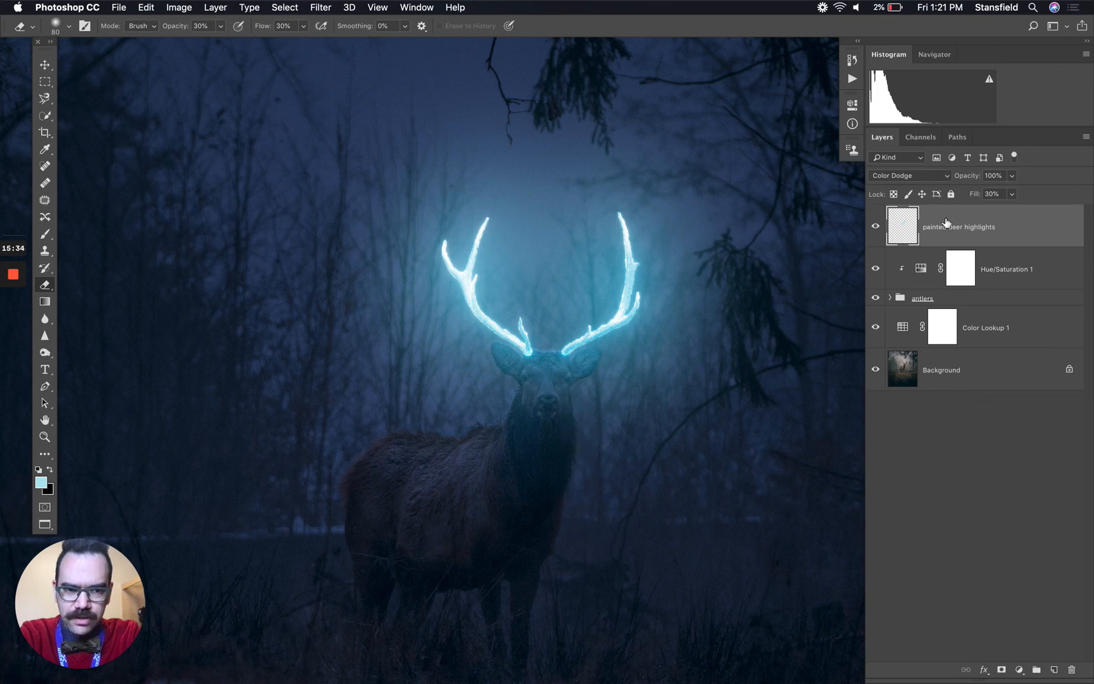
click(876, 227)
click(877, 226)
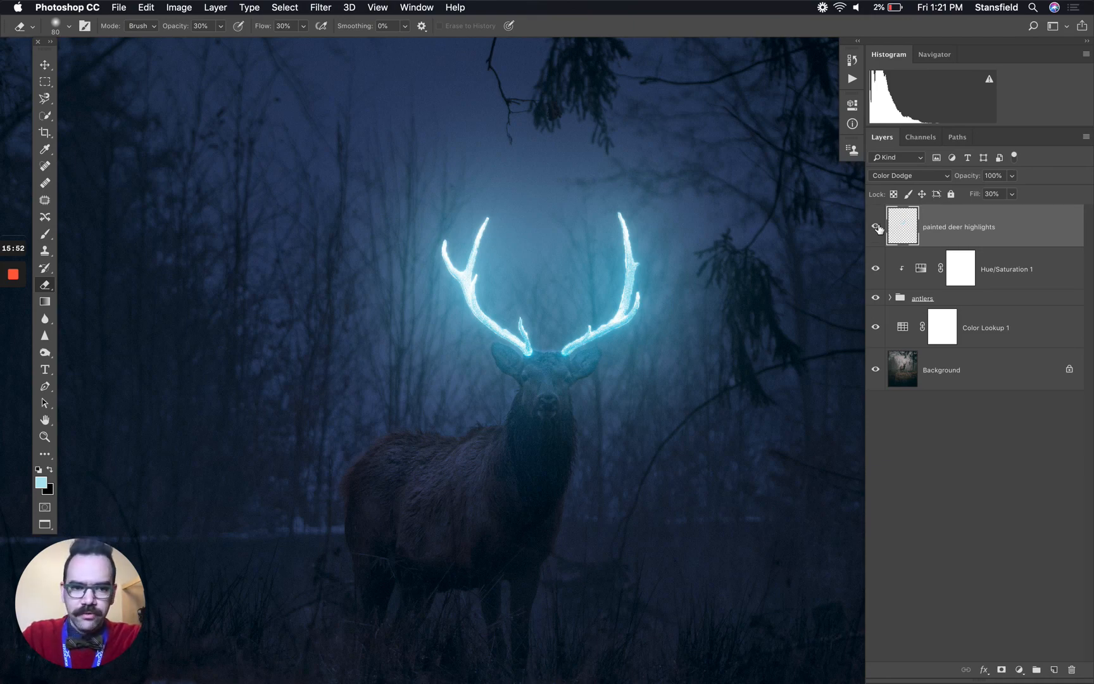
Examine the "painted deer highlights" layer alone in Normal blend mode, and restore Color Dodge and the other layers' visibility.
alt+click(877, 227)
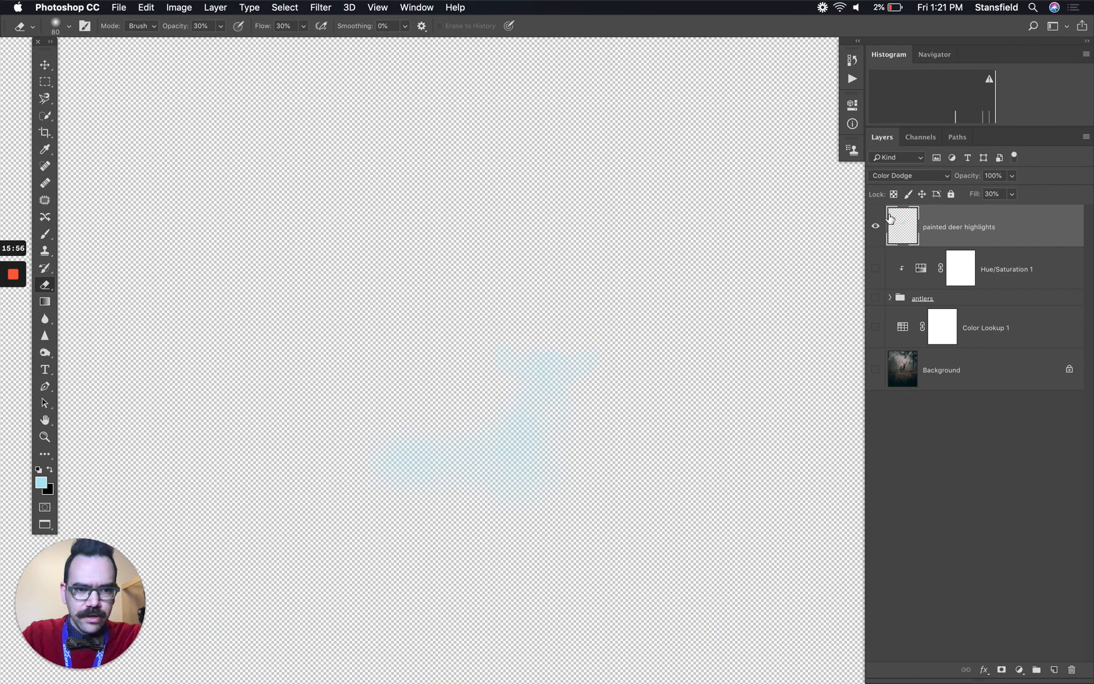
click(893, 178)
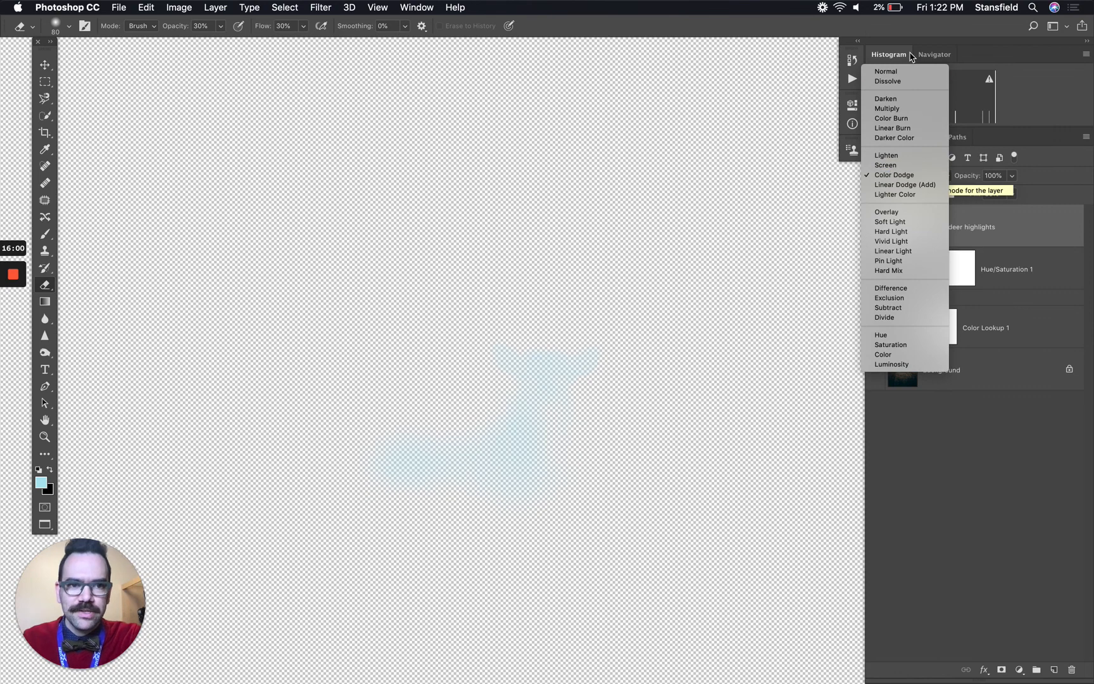
click(904, 74)
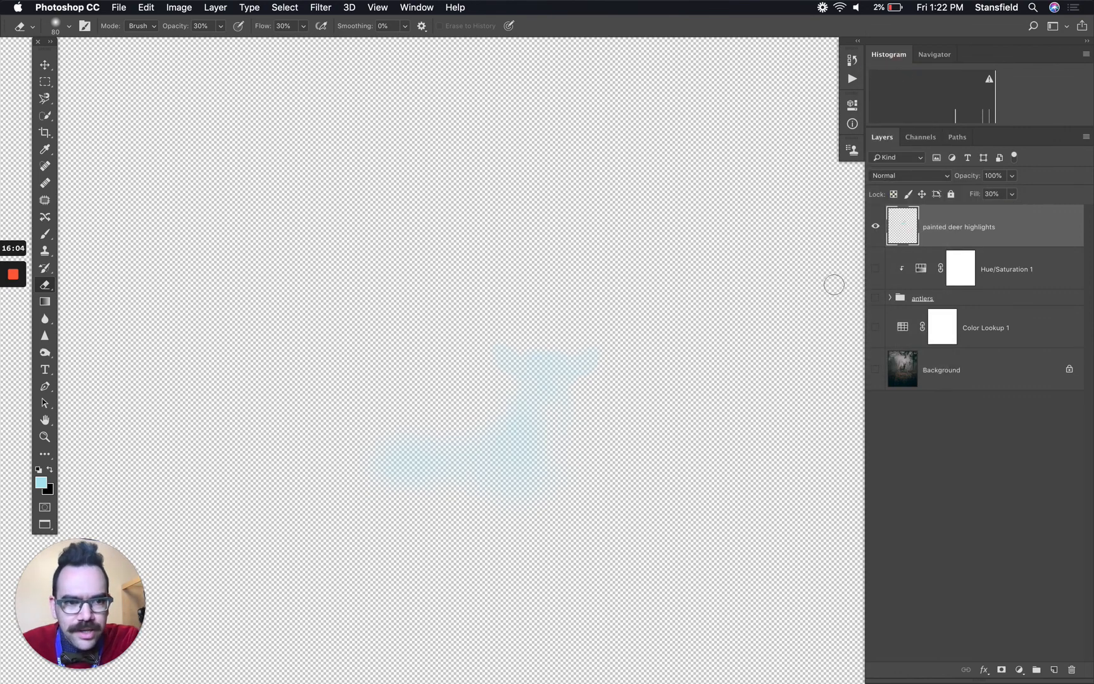
click(908, 176)
click(908, 279)
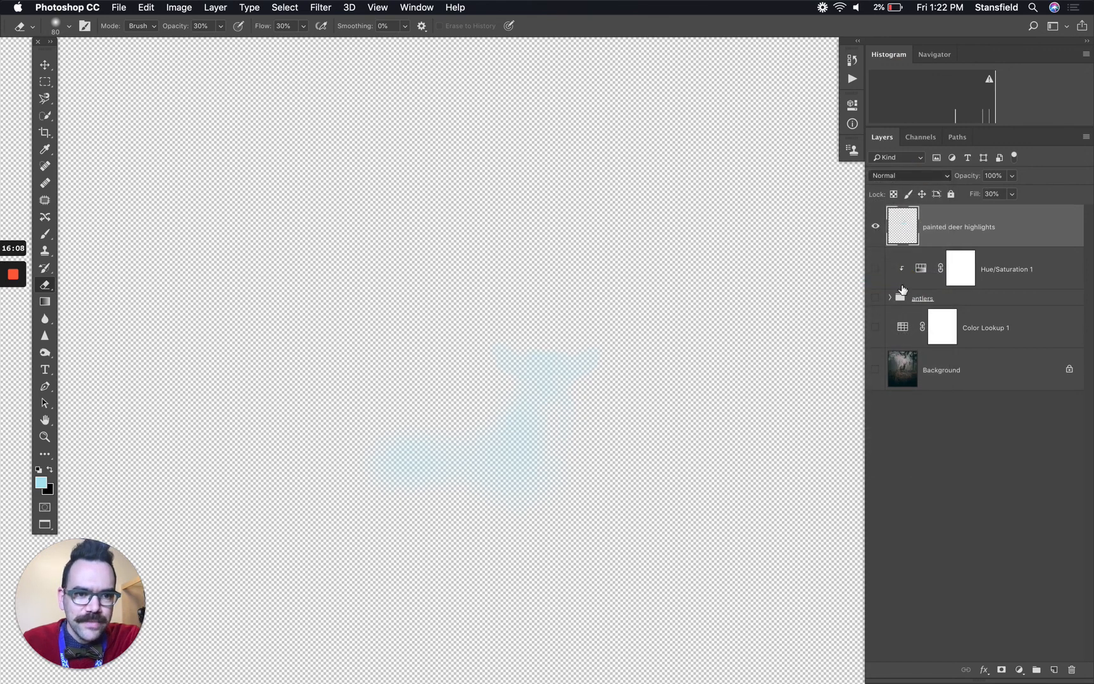
click(876, 327)
click(876, 374)
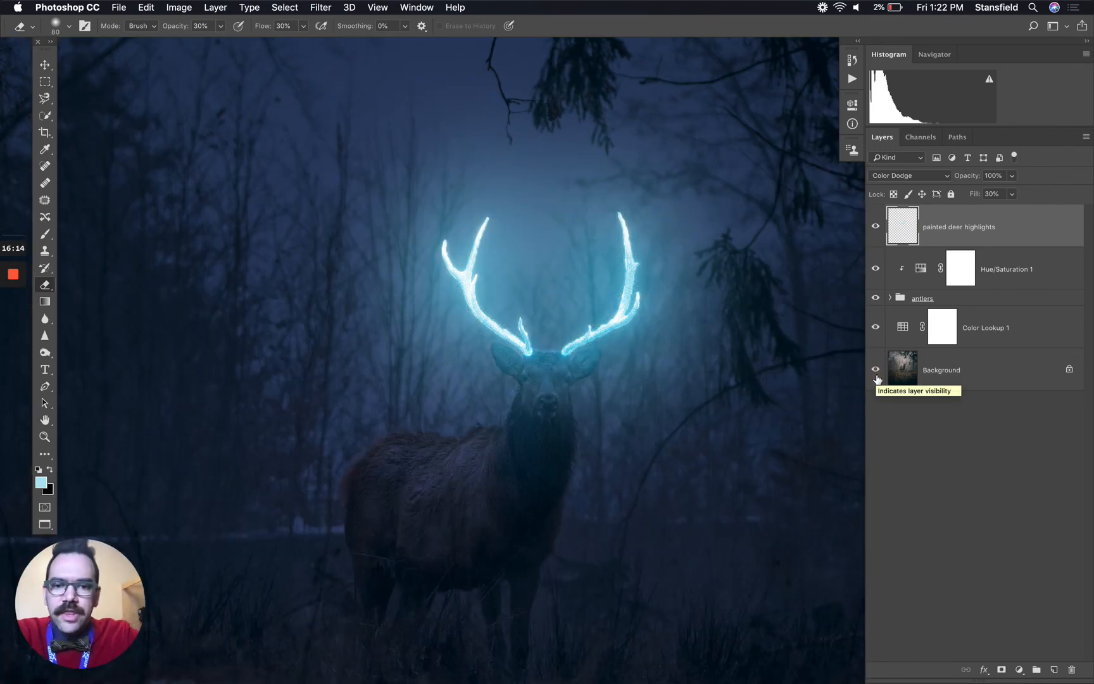
Fit the whole image in view to review the composite.
key(super+0)
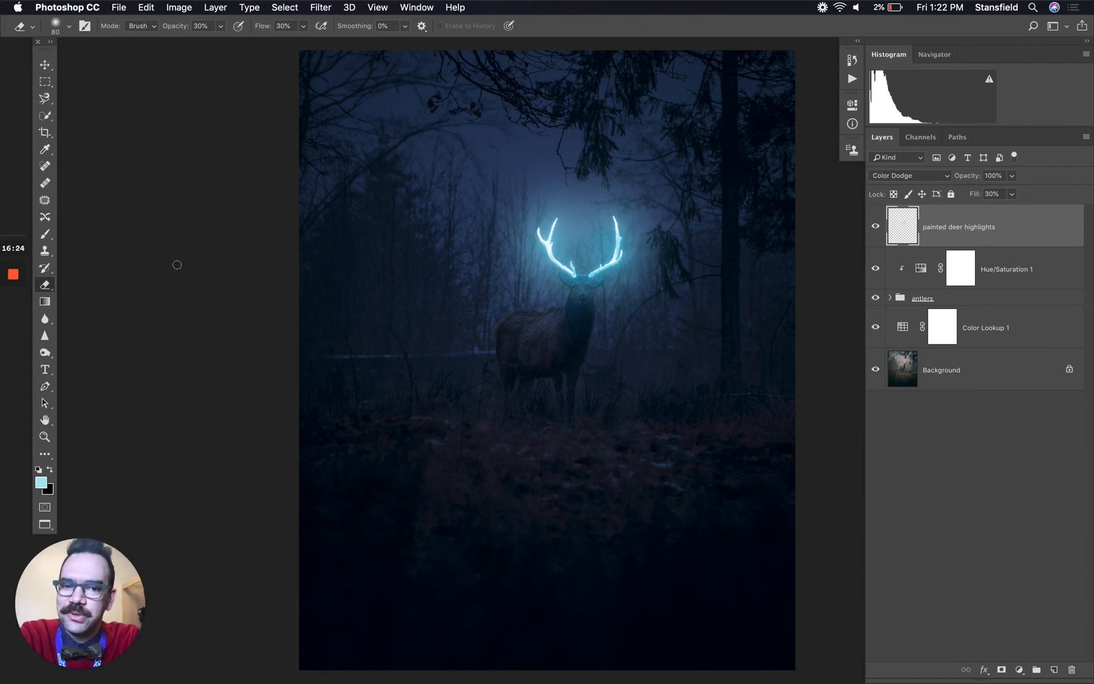
mouse_move(11, 276)
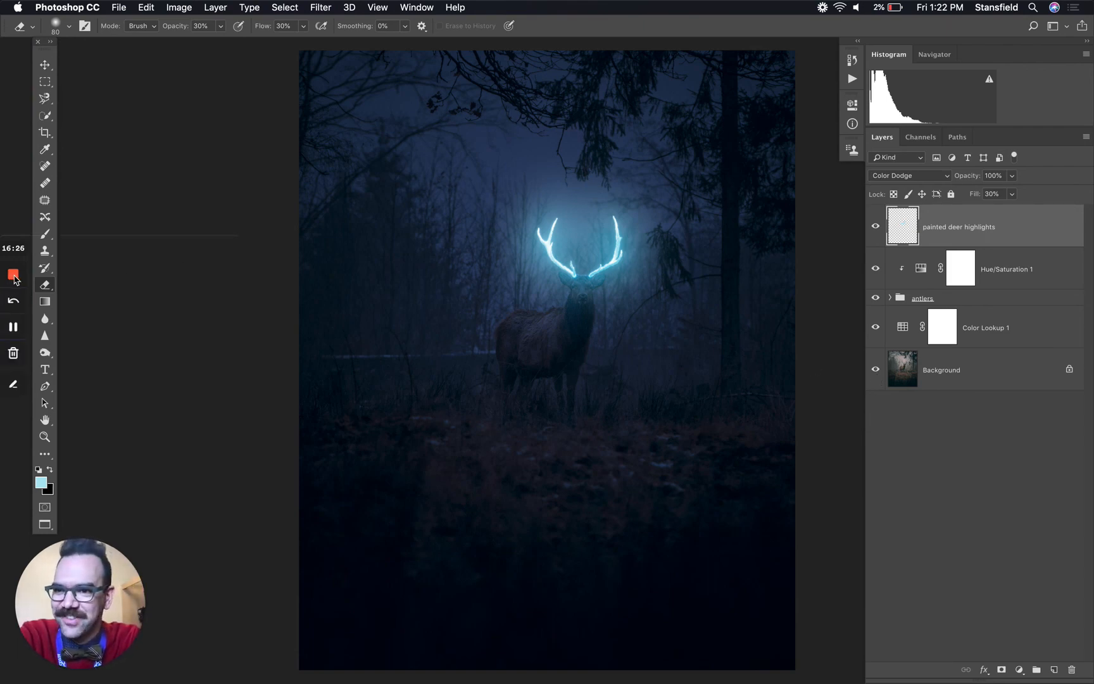